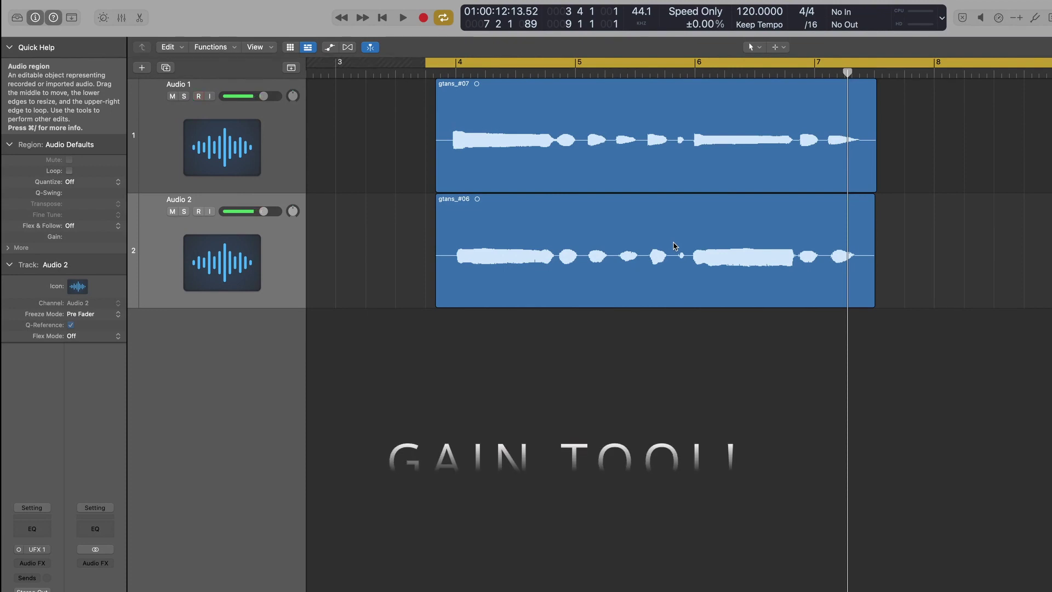
- Examine the available editing tools and their shortcut letters in the tool menu
left_click(751, 47)
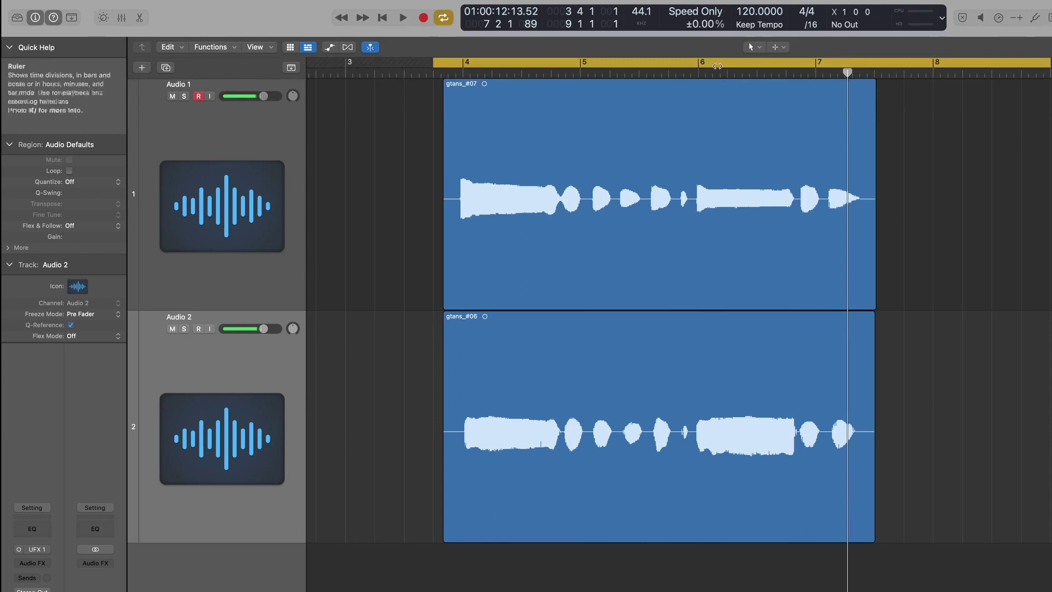
left_click(759, 47)
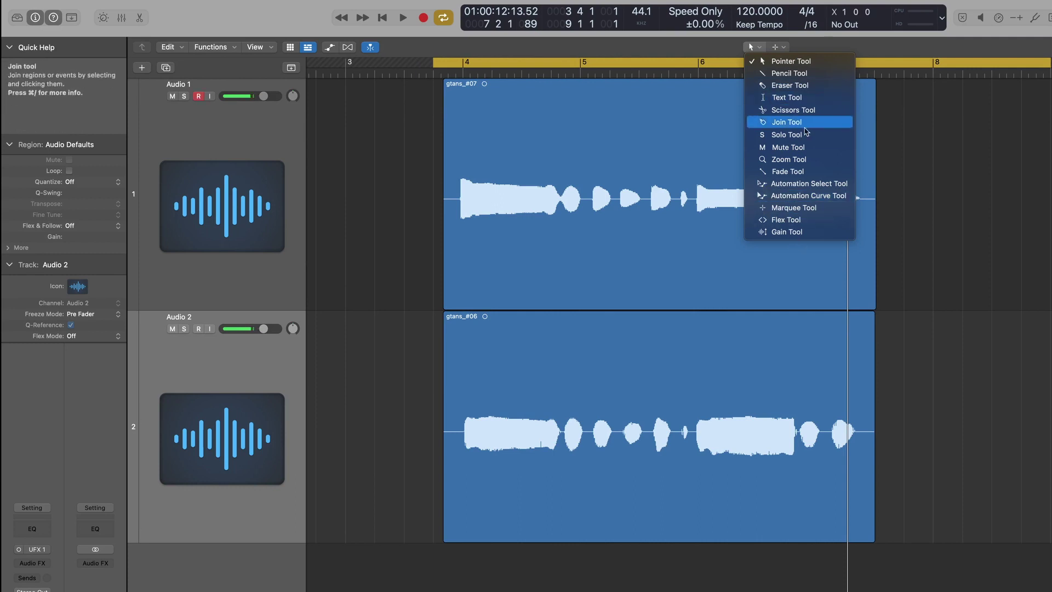
left_click(923, 281)
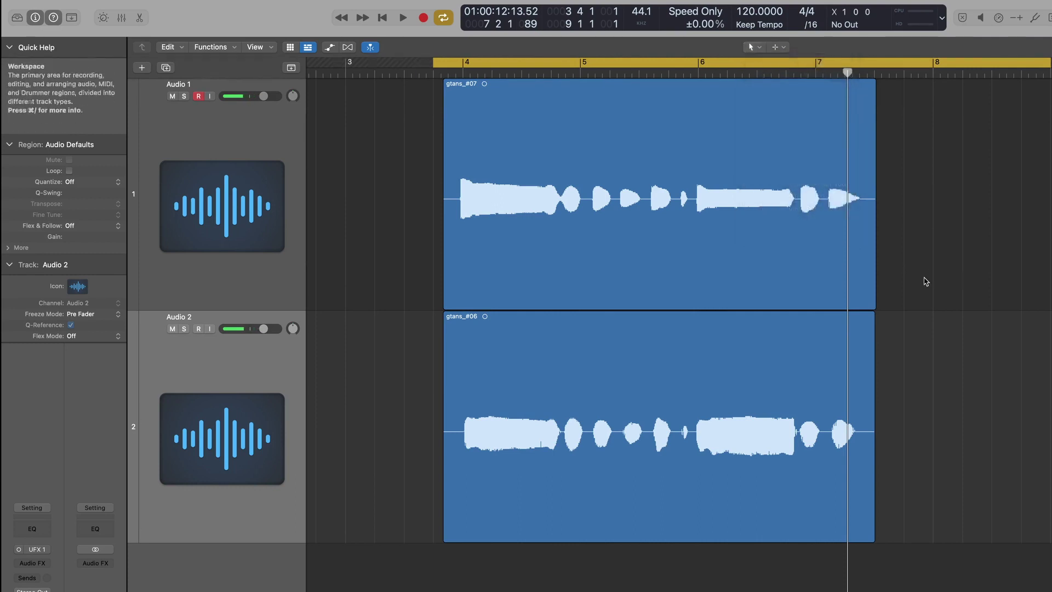
key("t")
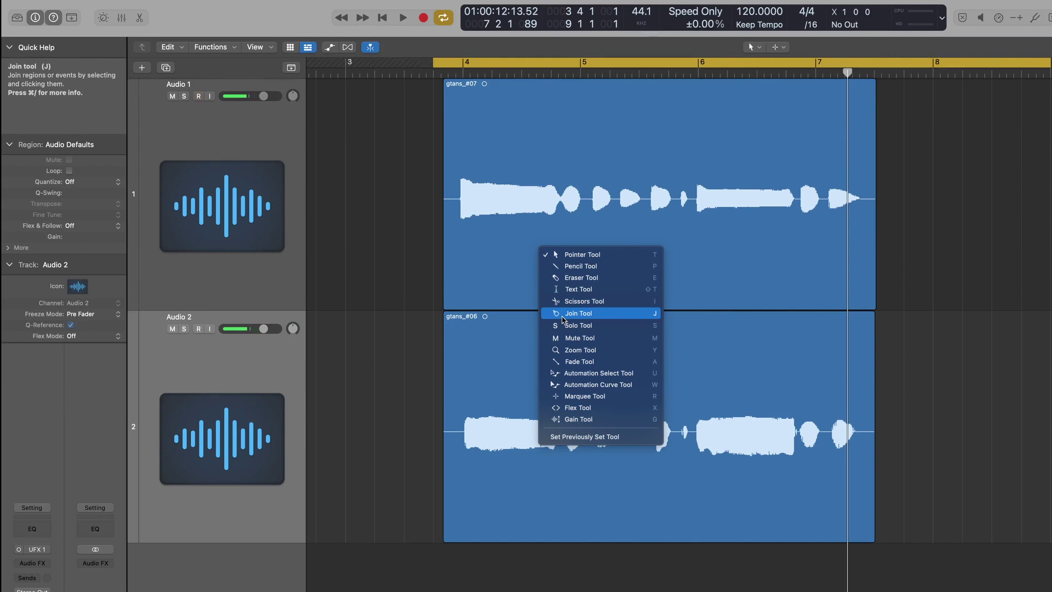
key("t")
key("t")
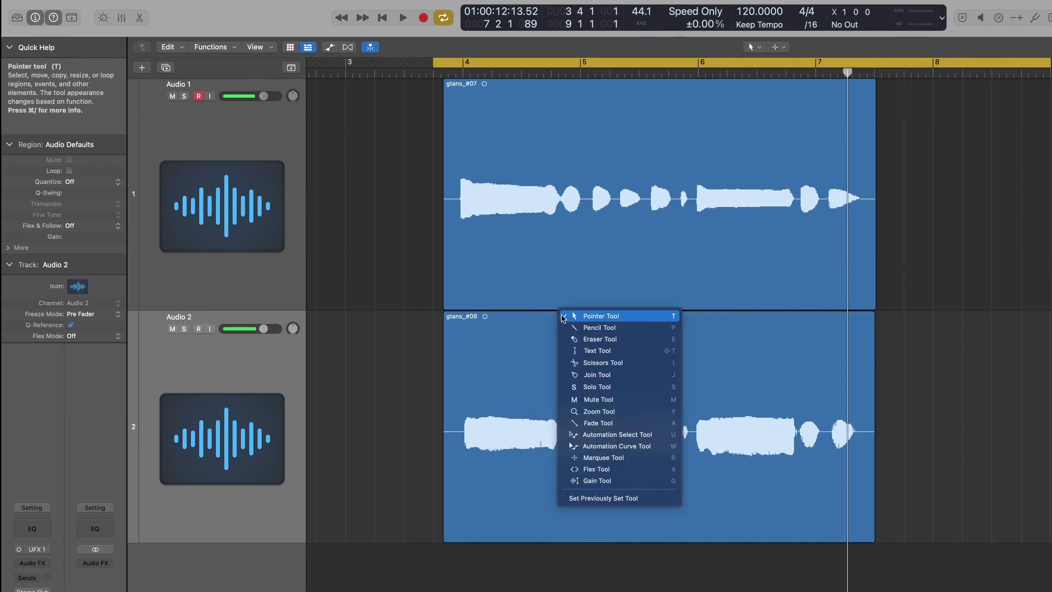
key("j")
- Open the key command assignments and search for "tool"
left_click(47, 4)
mouse_move(88, 64)
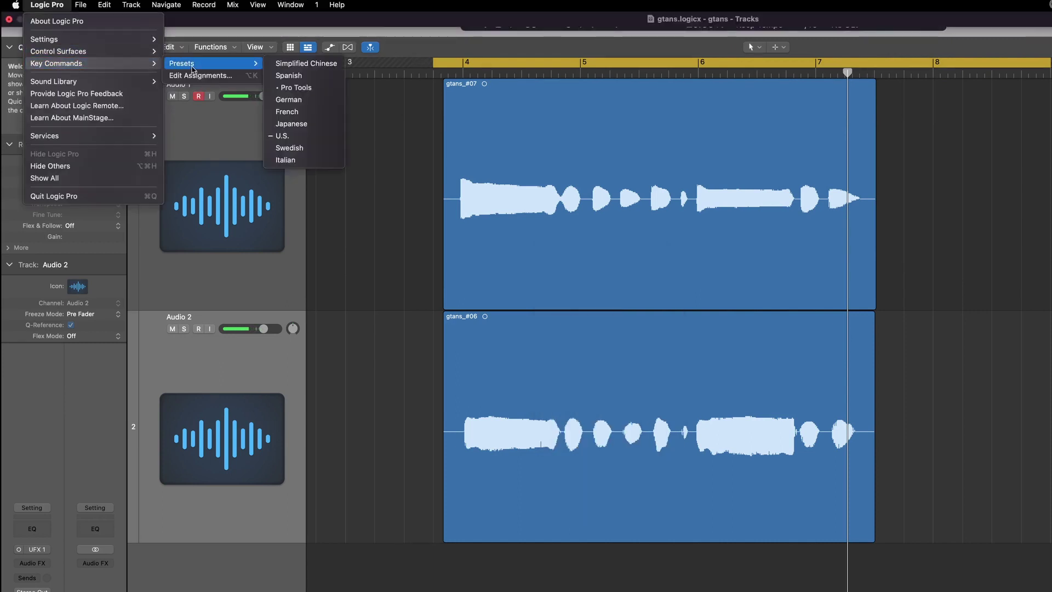
left_click(195, 76)
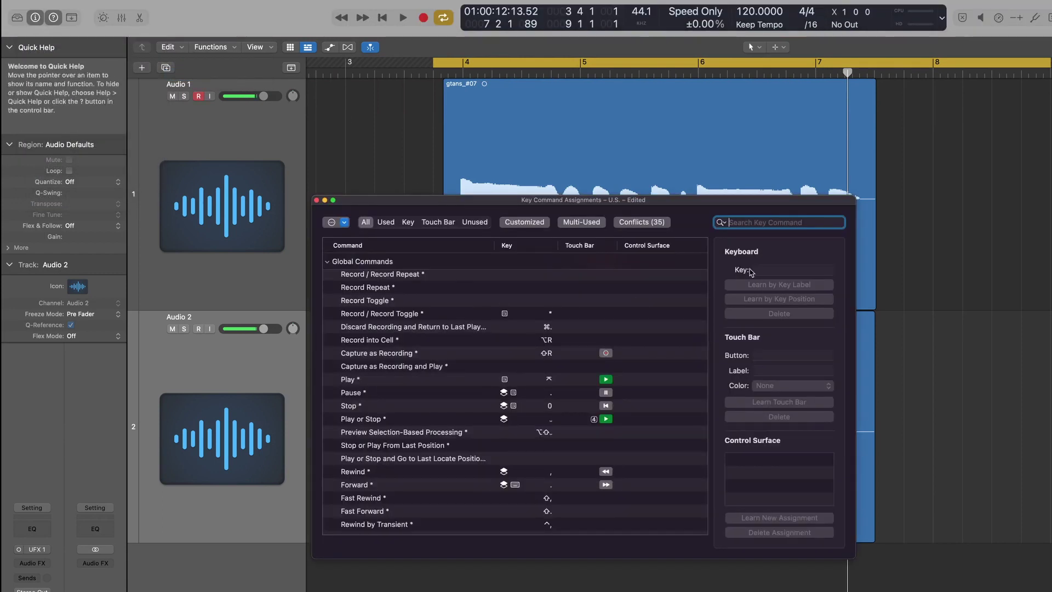
type("tool")
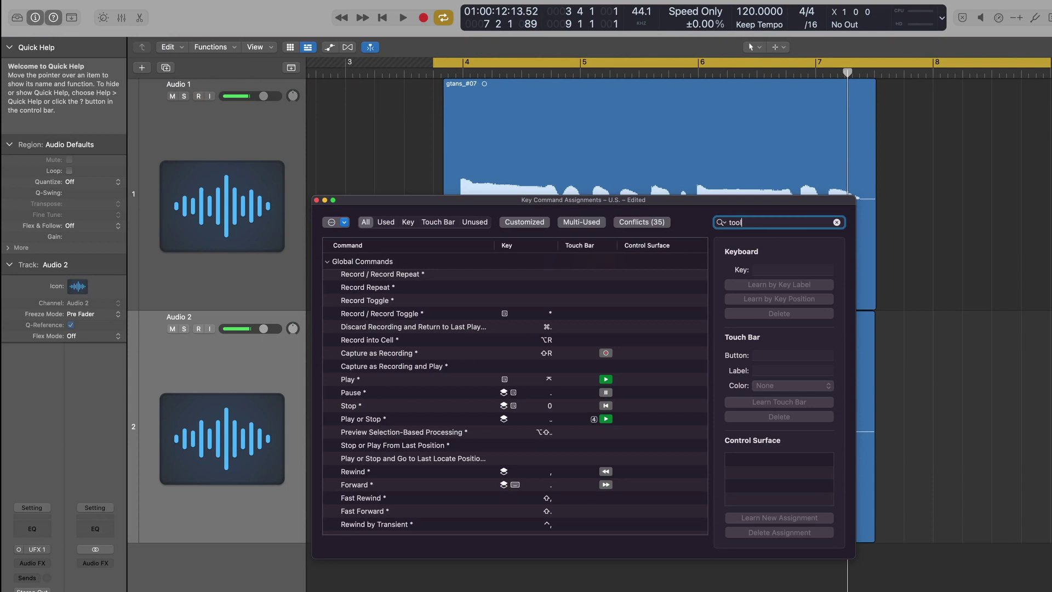
scroll(385, 312, "up", 1)
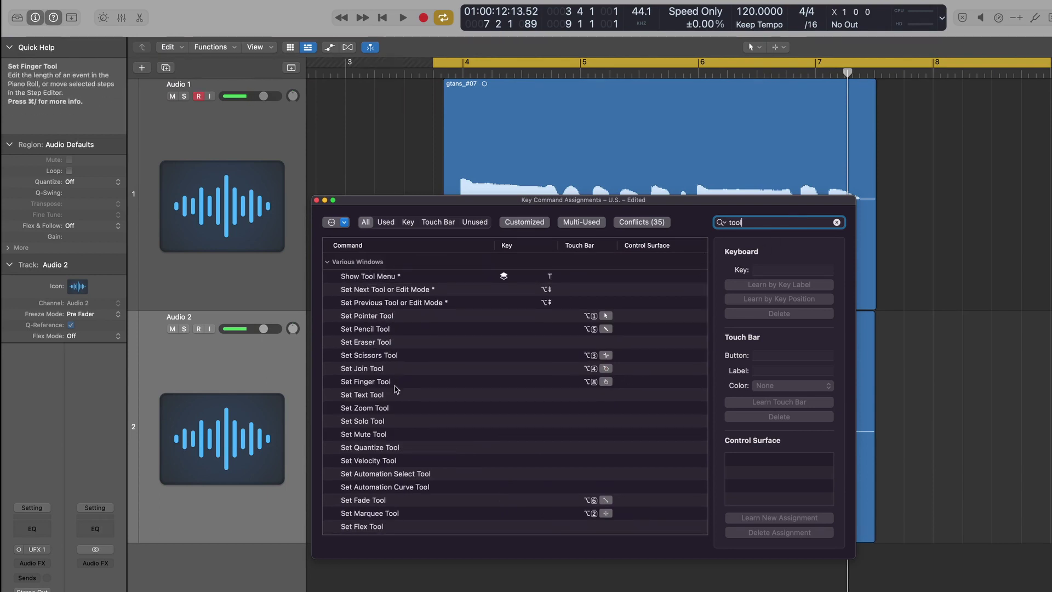
scroll(396, 389, "down", 15)
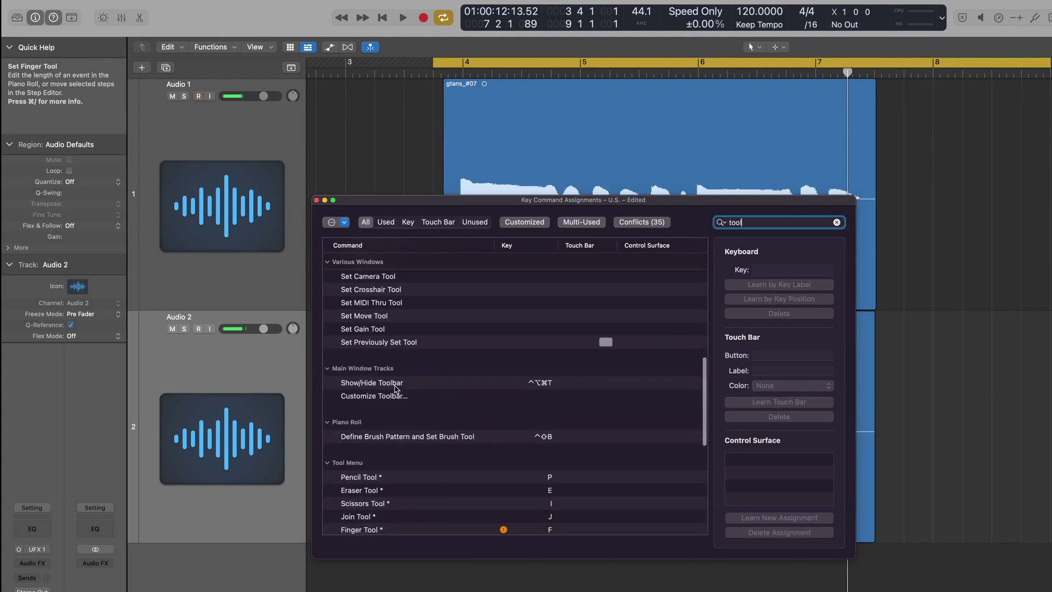
- Examine the Tool Menu key assignments from the Pencil Tool to the Gain Tool, and close the assignments window
left_click(378, 340)
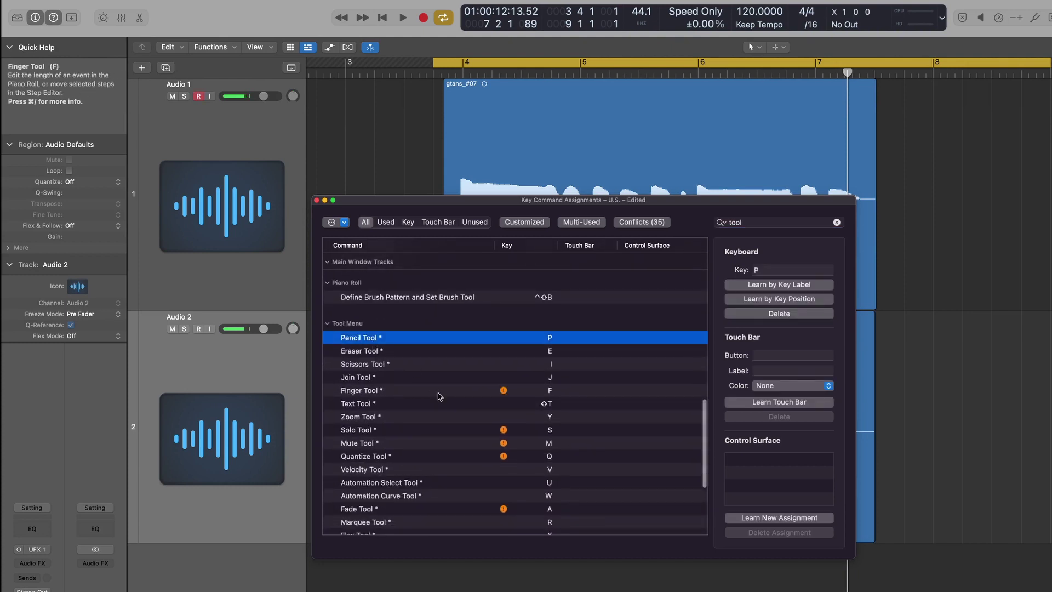
scroll(438, 397, "down", 5)
scroll(438, 396, "up", 3)
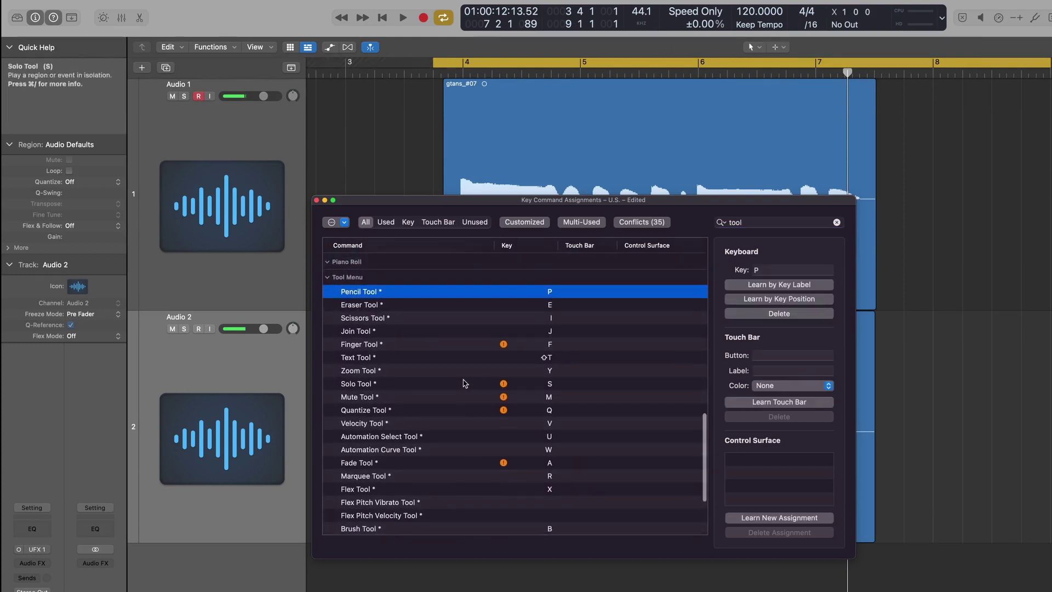
scroll(510, 461, "down", 3)
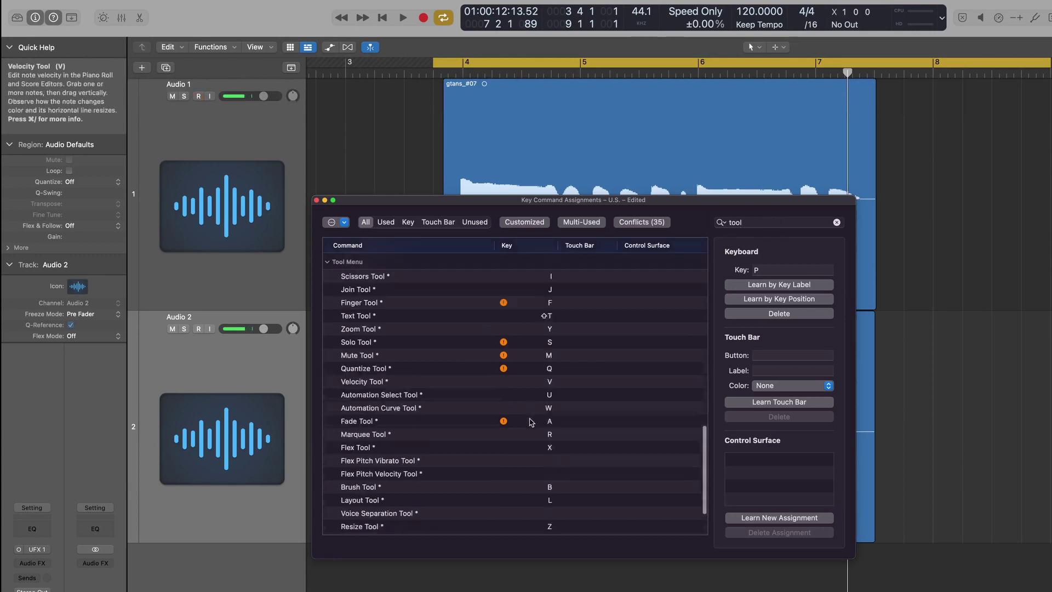
scroll(509, 461, "down", 2)
left_click(587, 528)
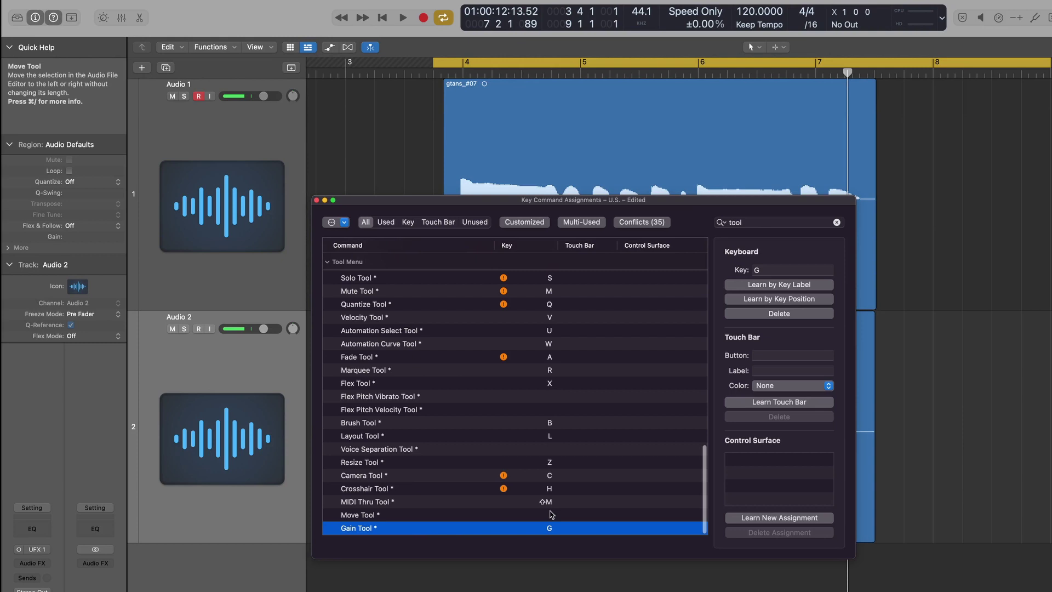
scroll(550, 514, "up", 4)
scroll(551, 439, "up", 5)
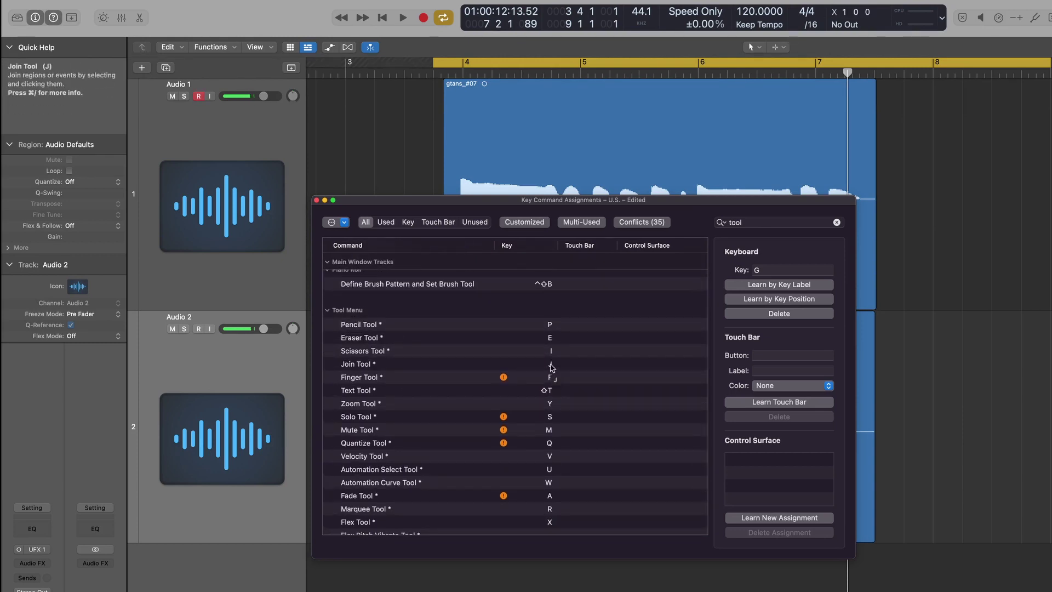
left_click(989, 323)
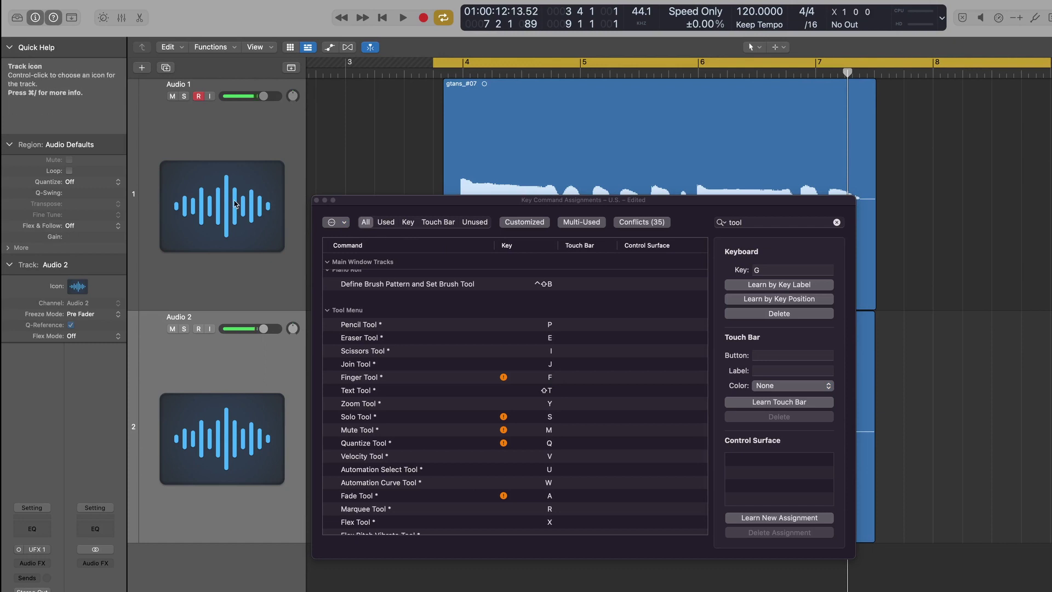
left_click(316, 200)
- Raise the gain of region gtans_#07 on Audio 1 to +6.8 dB with the Gain Tool
left_click(752, 47)
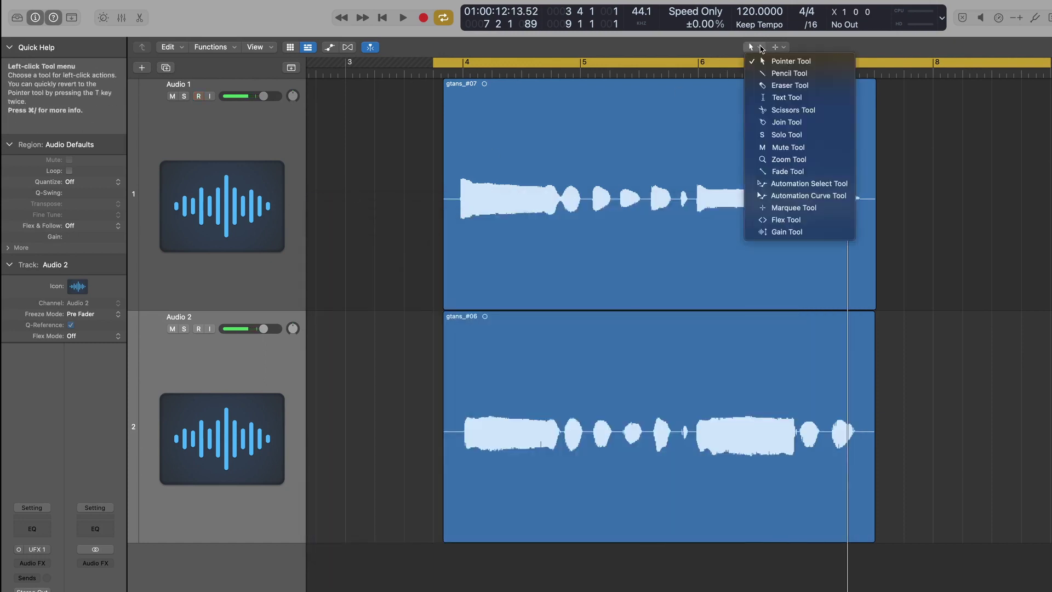
left_click(667, 329)
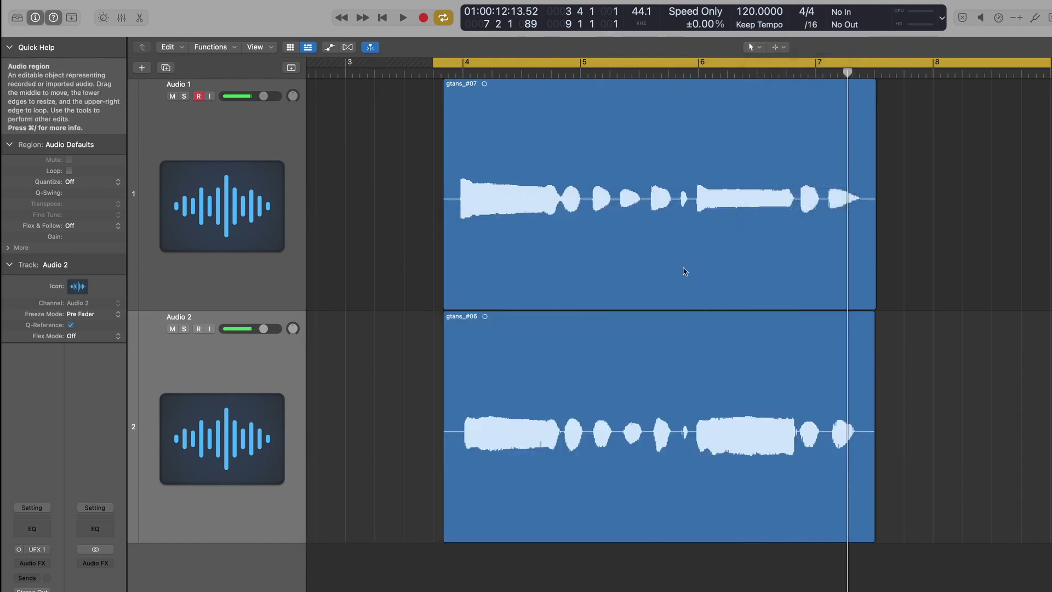
key("t")
key("v")
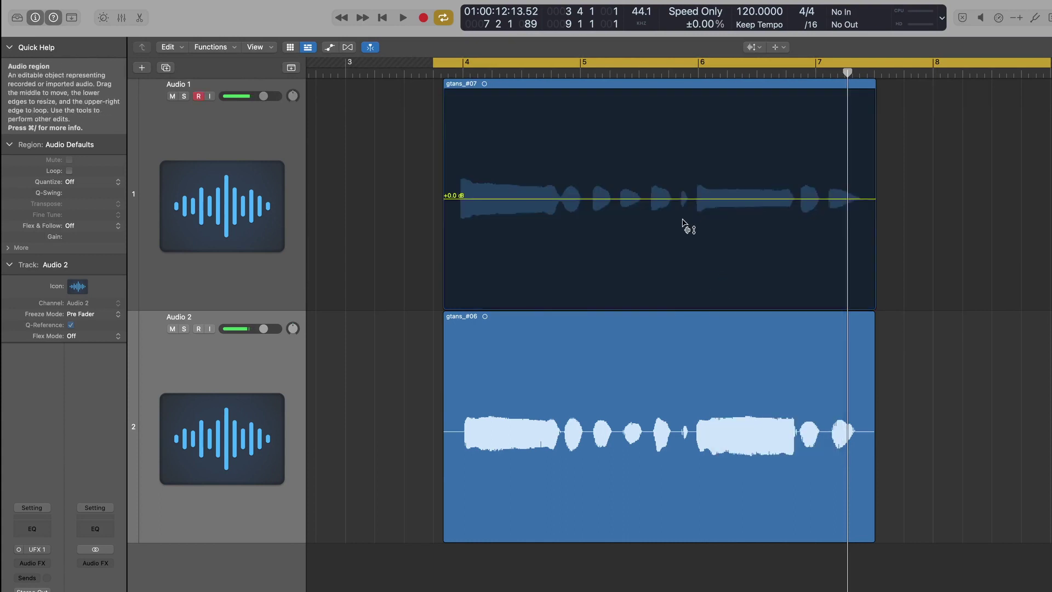
left_click_drag(693, 206, 801, 206)
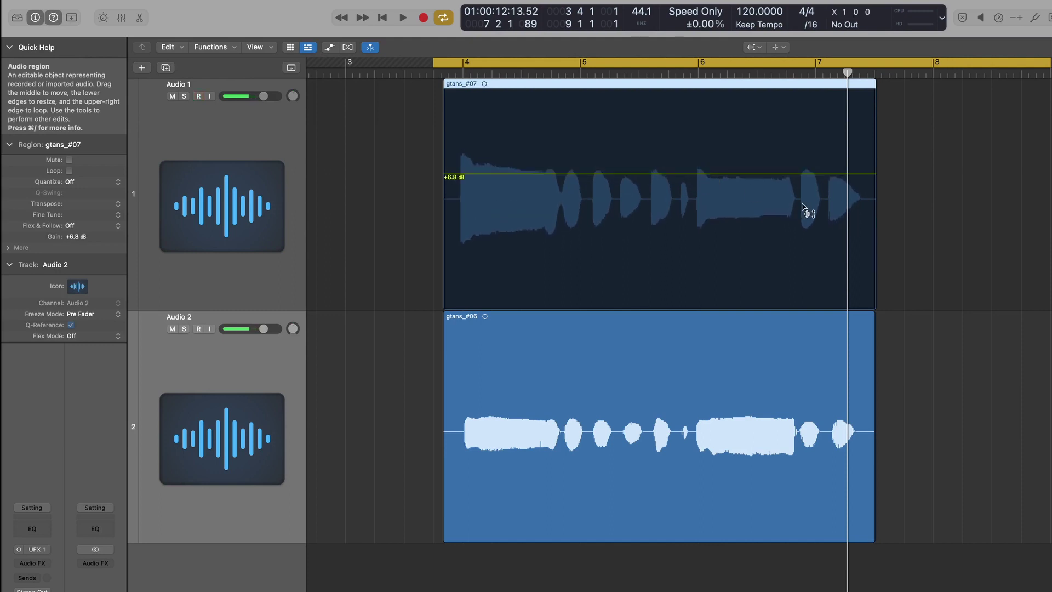
left_click(930, 235)
- Return to the Pointer Tool and split gtans_#07 on both sides of the short note just before bar 6
scroll(864, 237, "up", 5)
scroll(863, 235, "left", 4)
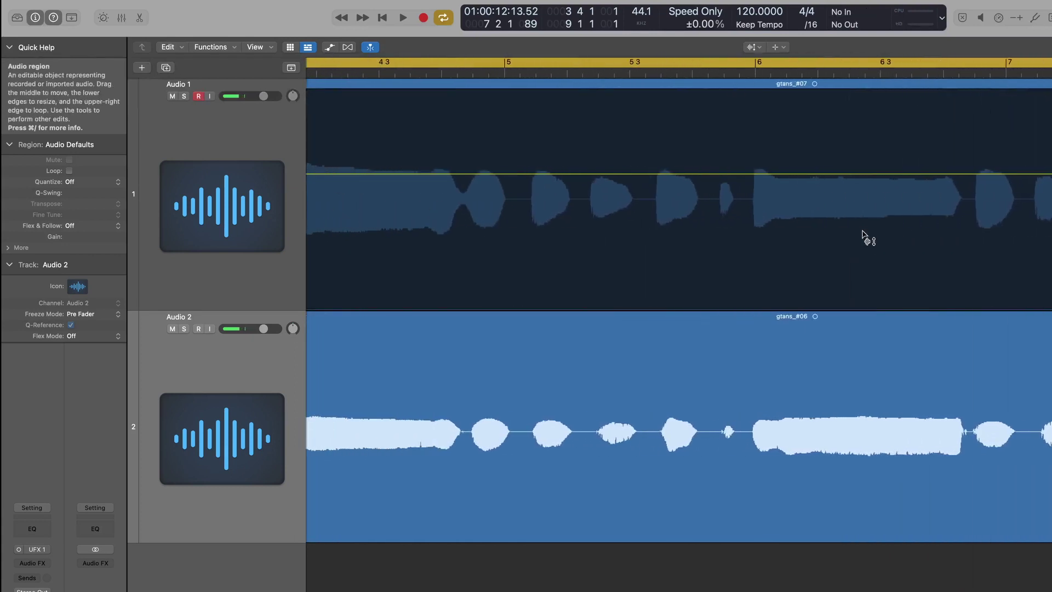
key("t")
key("t")
scroll(764, 234, "left", 3)
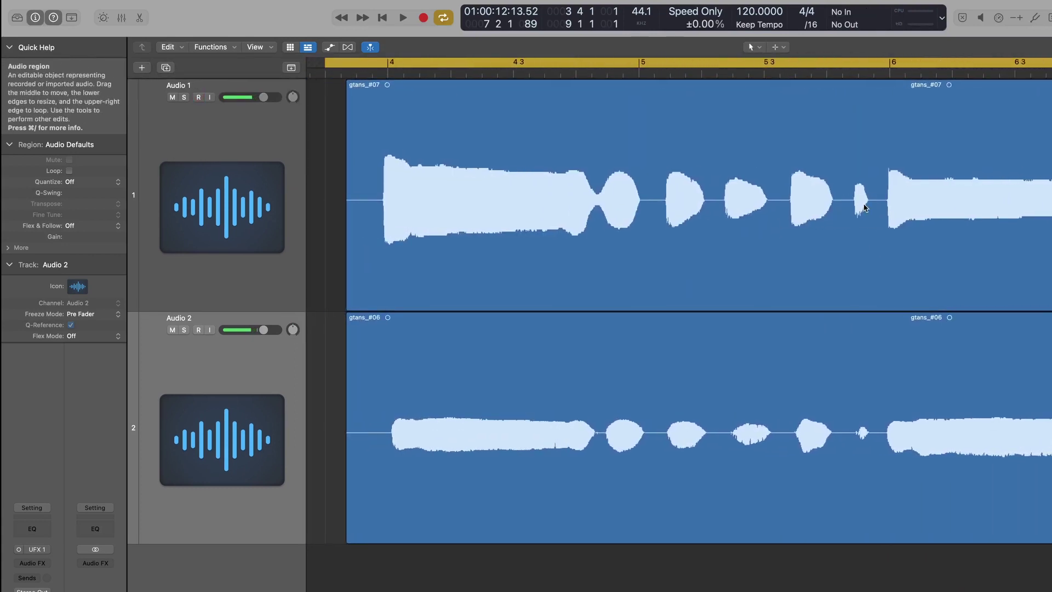
scroll(864, 208, "down", 1)
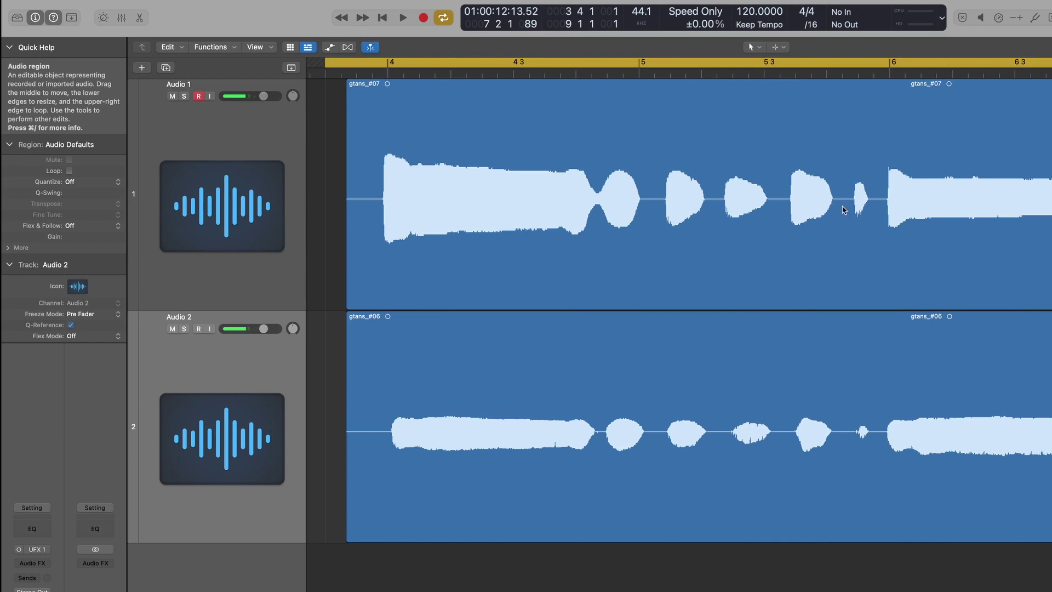
left_click(842, 207)
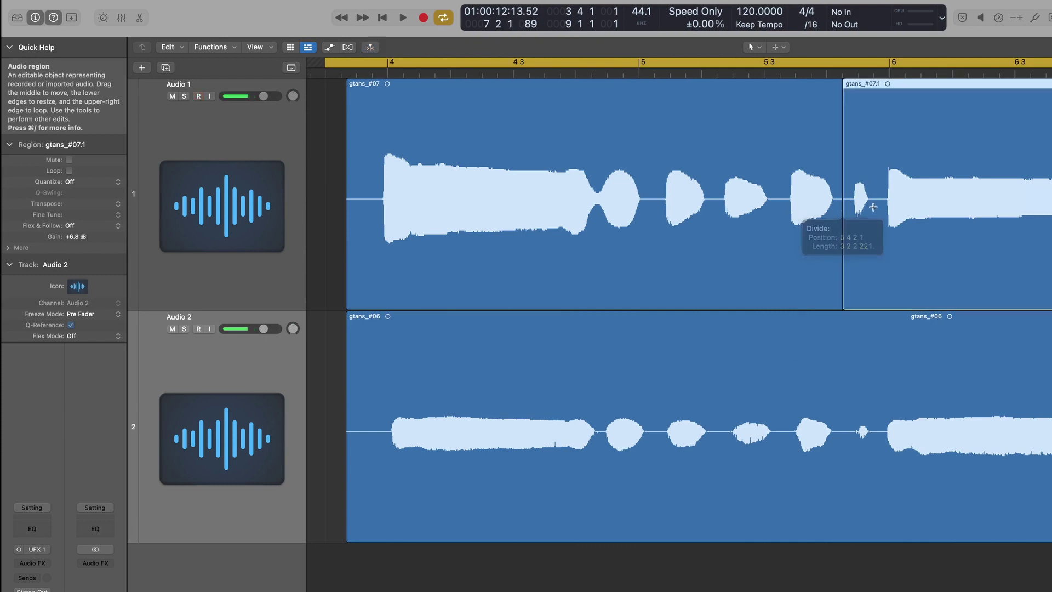
left_click(879, 211)
- Set the gain of the isolated short-note region on Audio 1 to +14.4 dB
left_click(864, 214)
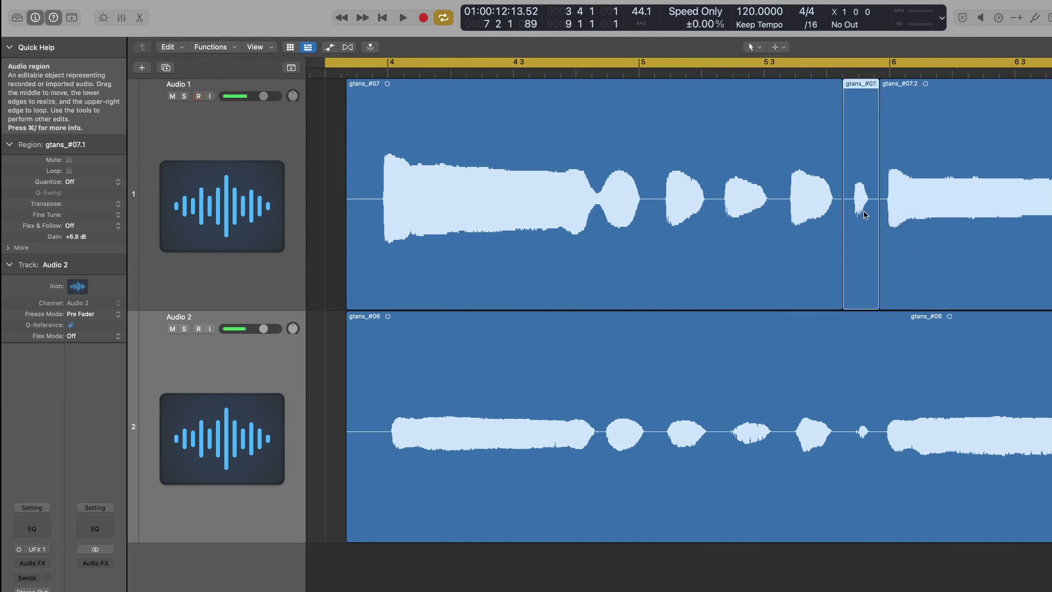
left_click_drag(864, 215, 866, 186)
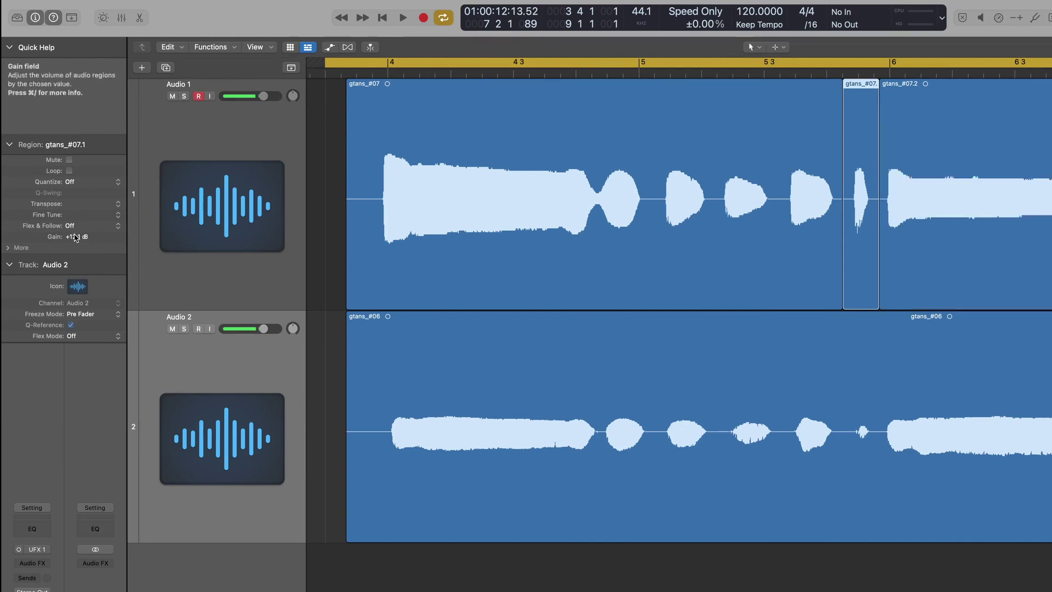
left_click_drag(77, 236, 73, 182)
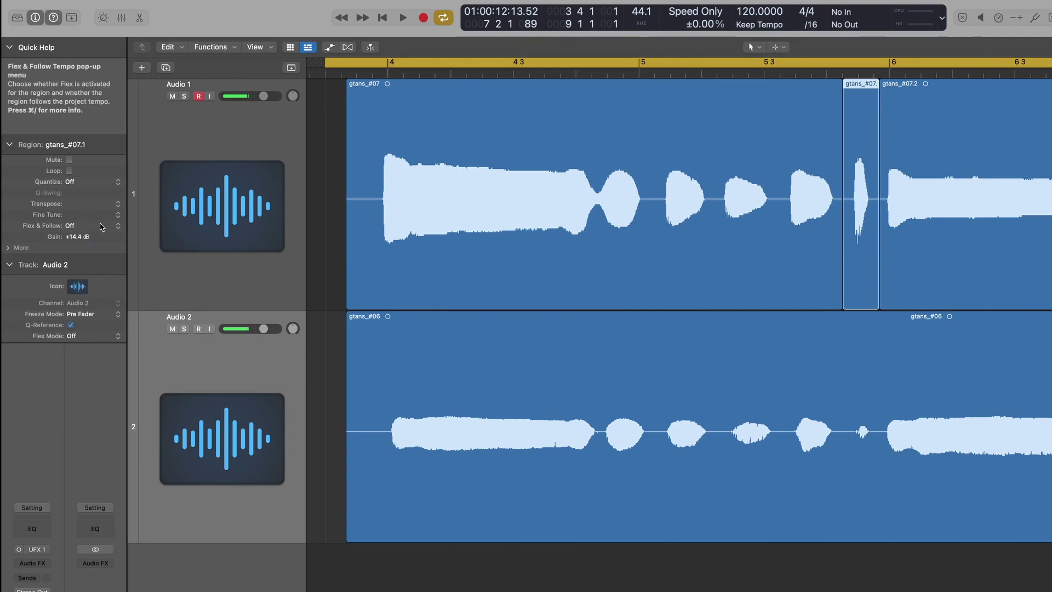
- Hide the inspector and split region gtans_#06 on Audio 2 just after bar 5 and at position 5 4 2 1
key("i")
key("super+Left")
key("super+Left")
key("super+Left")
key("super+Up")
key("super+Up")
key("super+Up")
key("super+Left")
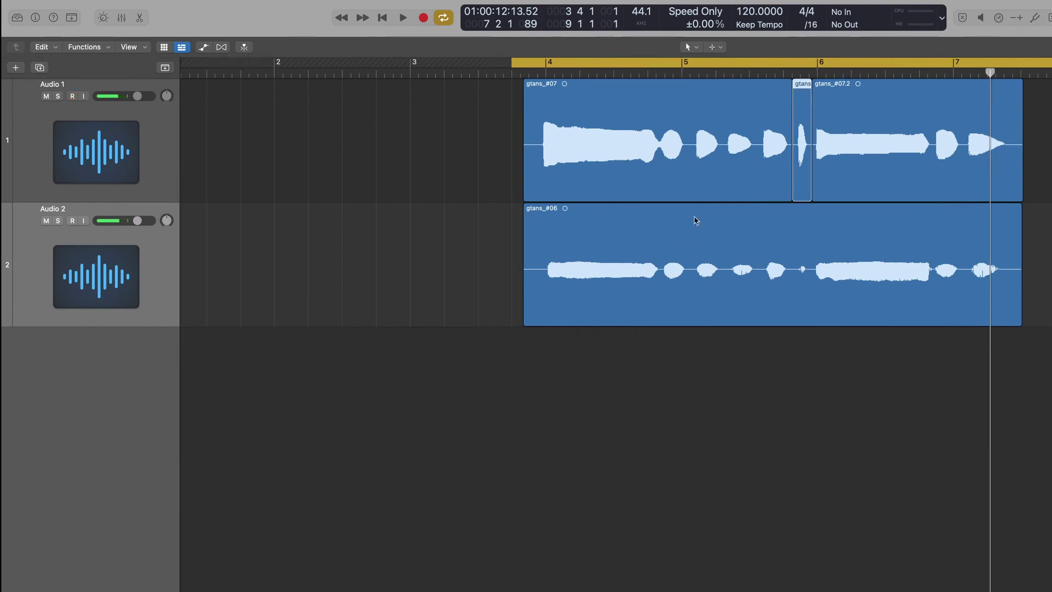
left_click(691, 281)
left_click(790, 282)
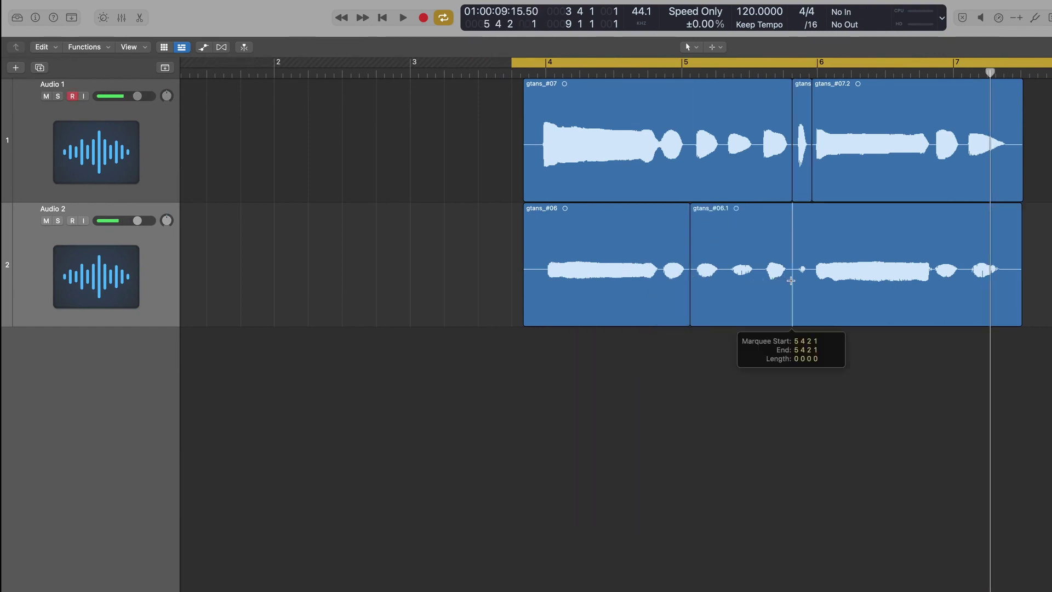
- Raise the gain of the middle region gtans_#06.1 with the Gain Tool, and return to the Pointer Tool
key("t")
key("v")
mouse_move(729, 252)
left_mouse_down()
mouse_move(730, 231)
mouse_move(729, 277)
mouse_move(735, 223)
mouse_move(735, 237)
left_mouse_up()
left_click(915, 292)
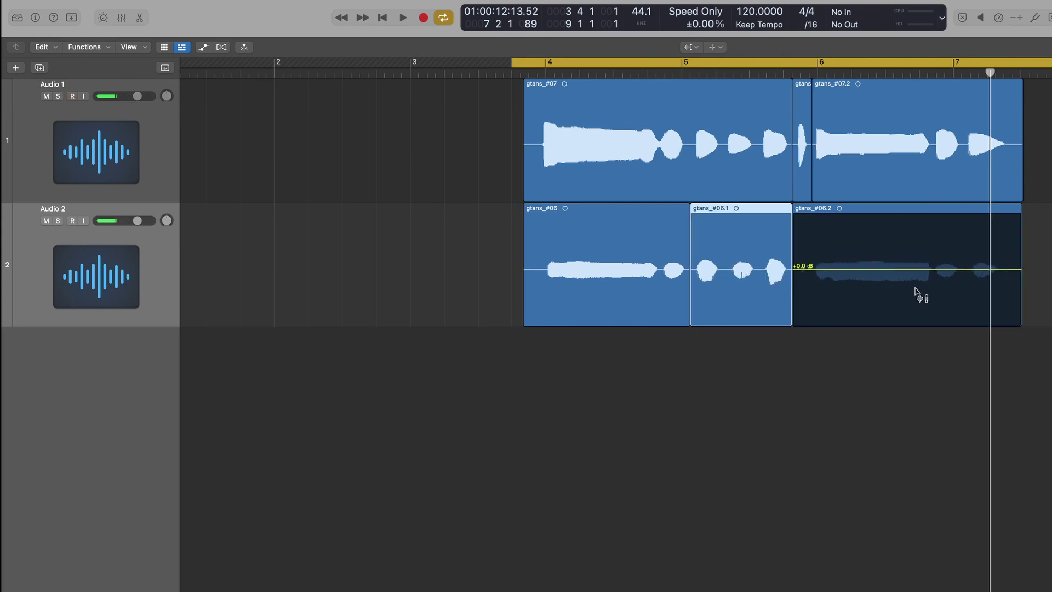
key("t")
key("t")
- Show the Library beside the tracks
key("super+Up")
key("super+Up")
key("super+Left")
key("super+Left")
key("super+Left")
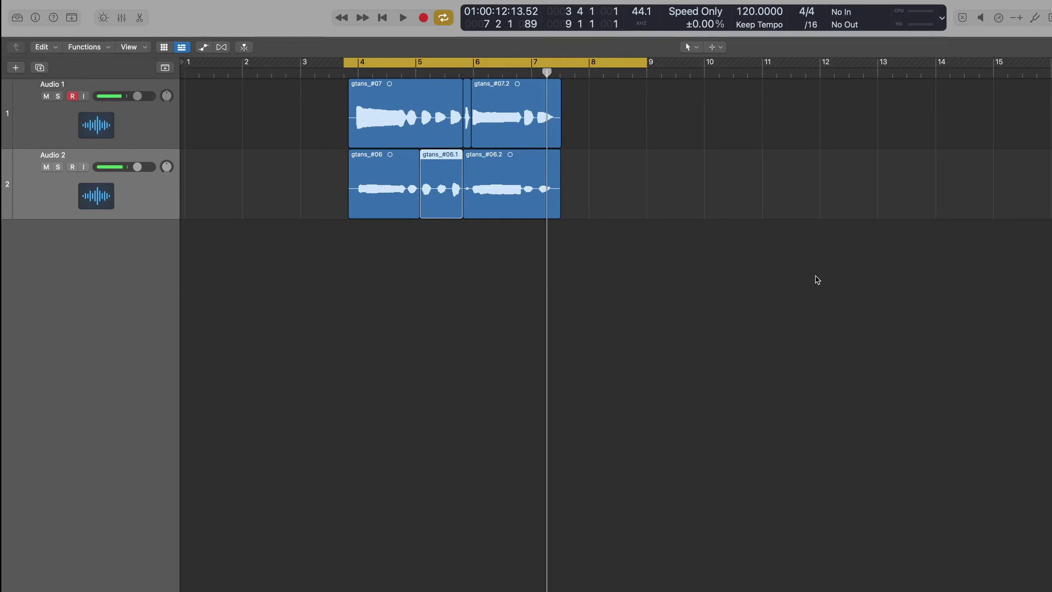
key("y")
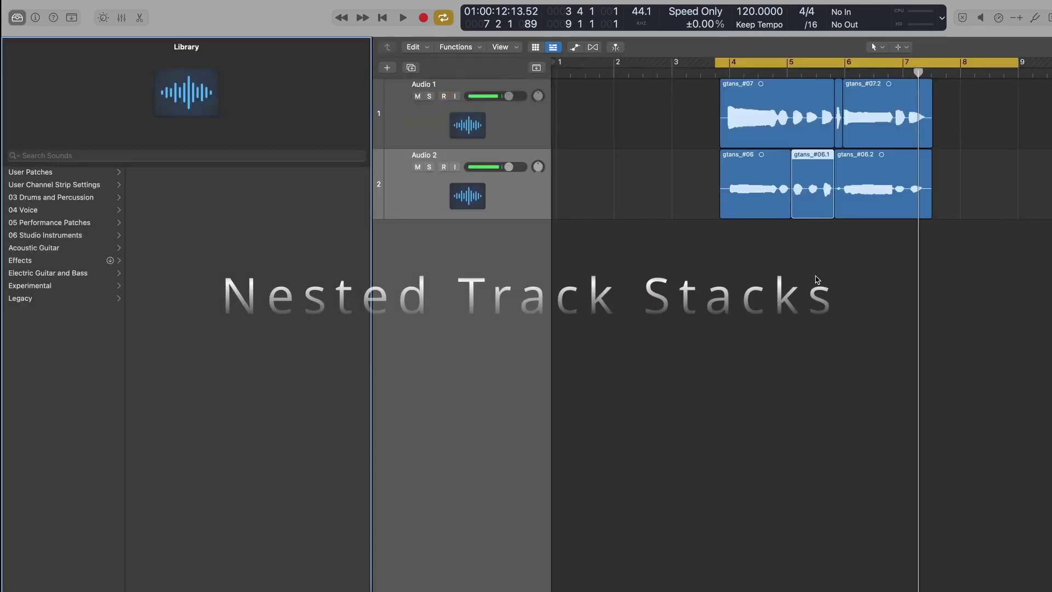
- Group the Audio 1 and Audio 2 tracks in a summing track stack
key("super+Down")
key("super+Down")
key("super+Down")
key("super+Down")
key("super+Down")
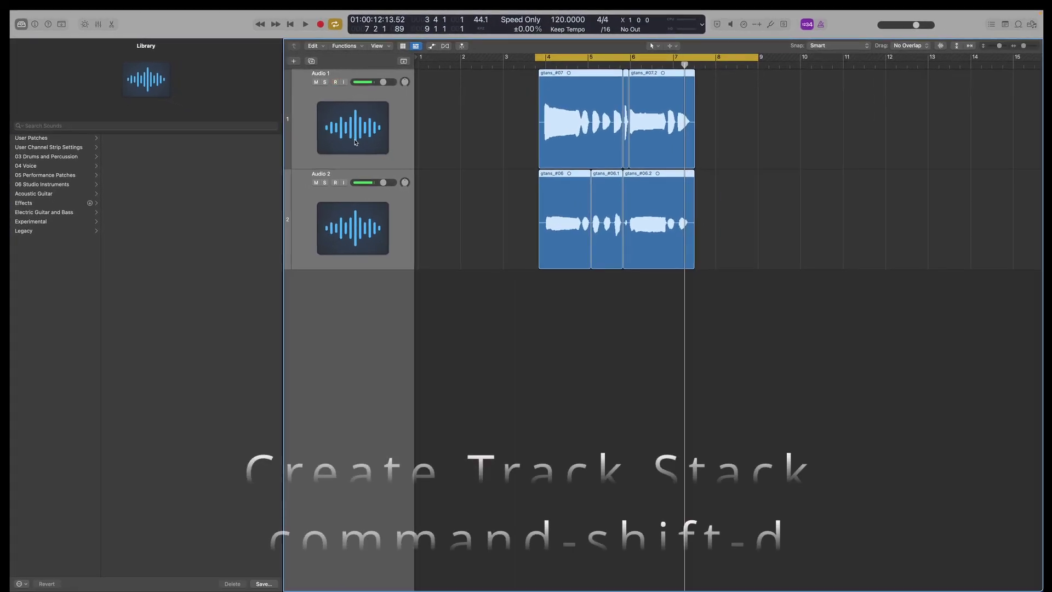
key("super+shift+d")
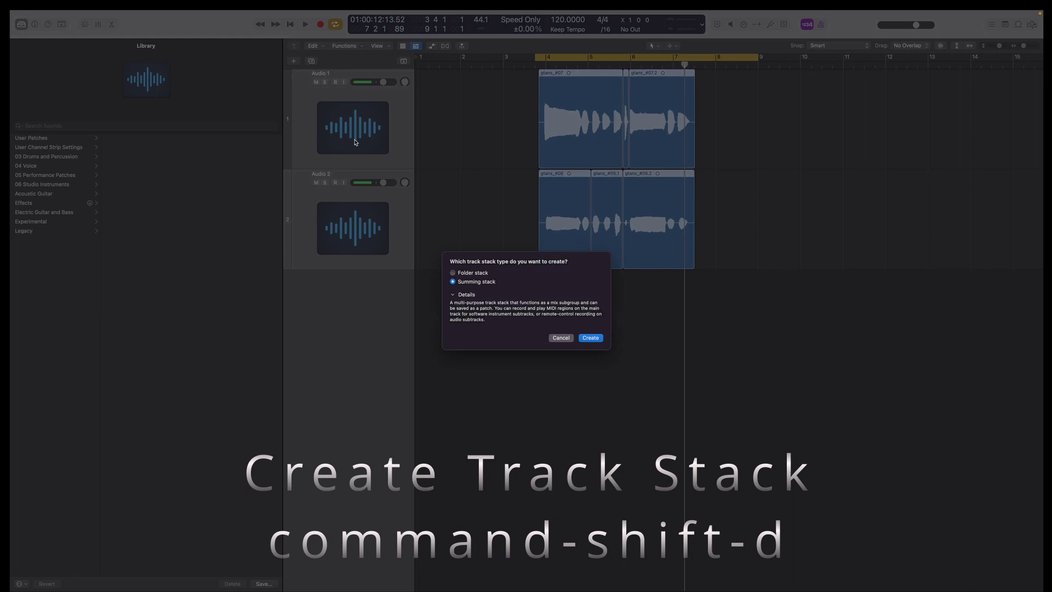
key("Return")
scroll(355, 142, "down", 3)
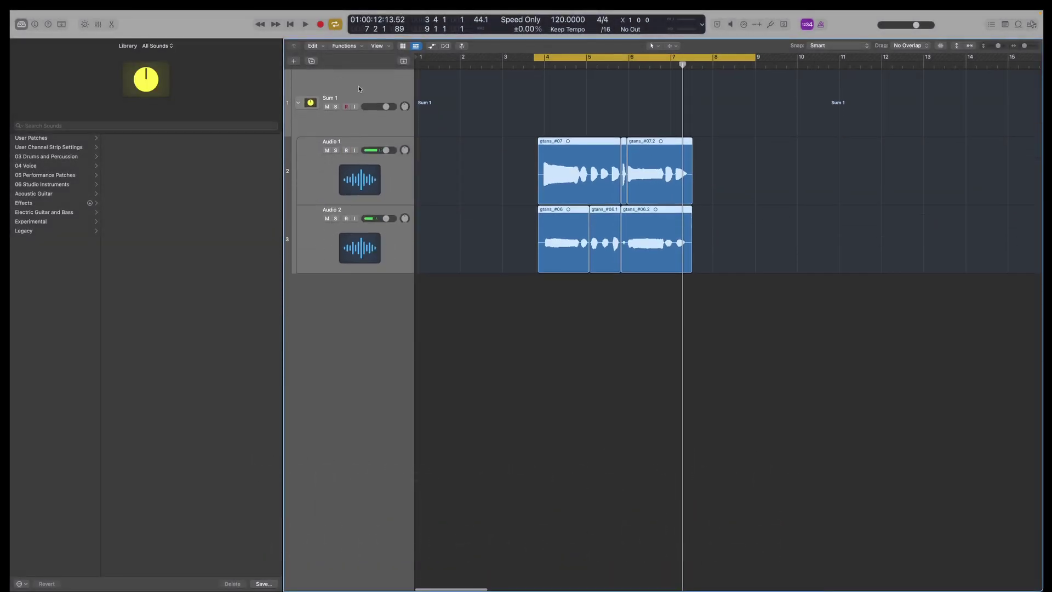
- Examine the Audio 1 and Audio 2 subtracks and their Sum 1 main track by selecting each and collapsing and reopening the stack
left_click(368, 178)
left_click(370, 249)
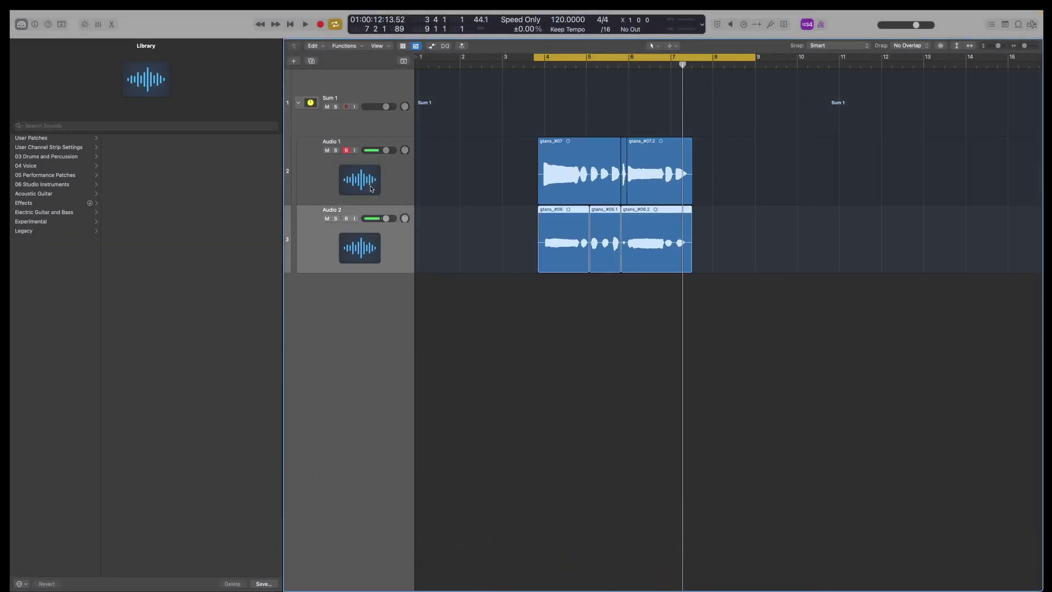
left_click(371, 187)
left_click(365, 97)
left_click(298, 102)
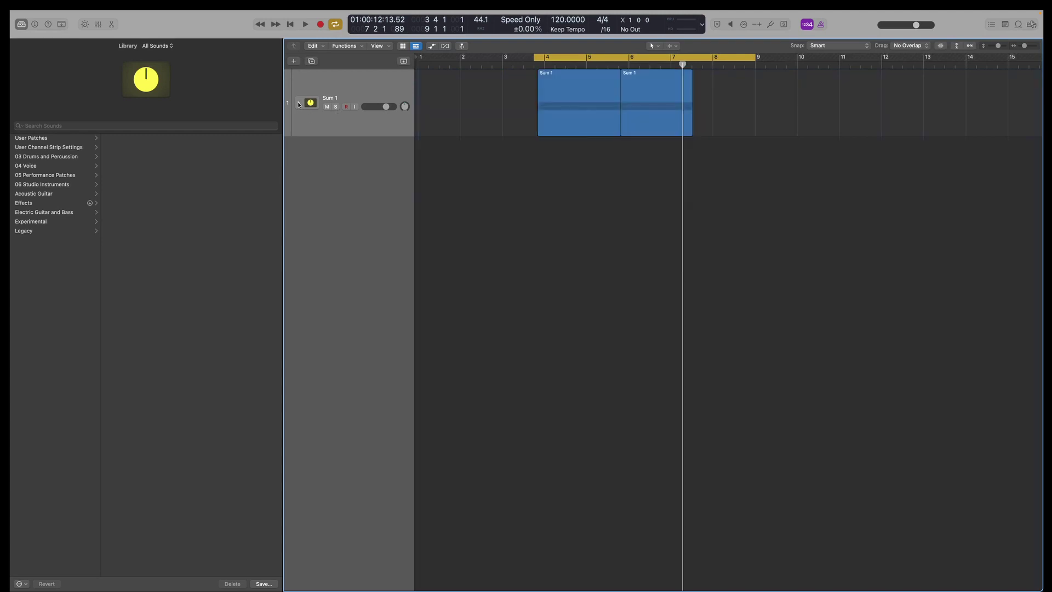
scroll(328, 140, "up", 3)
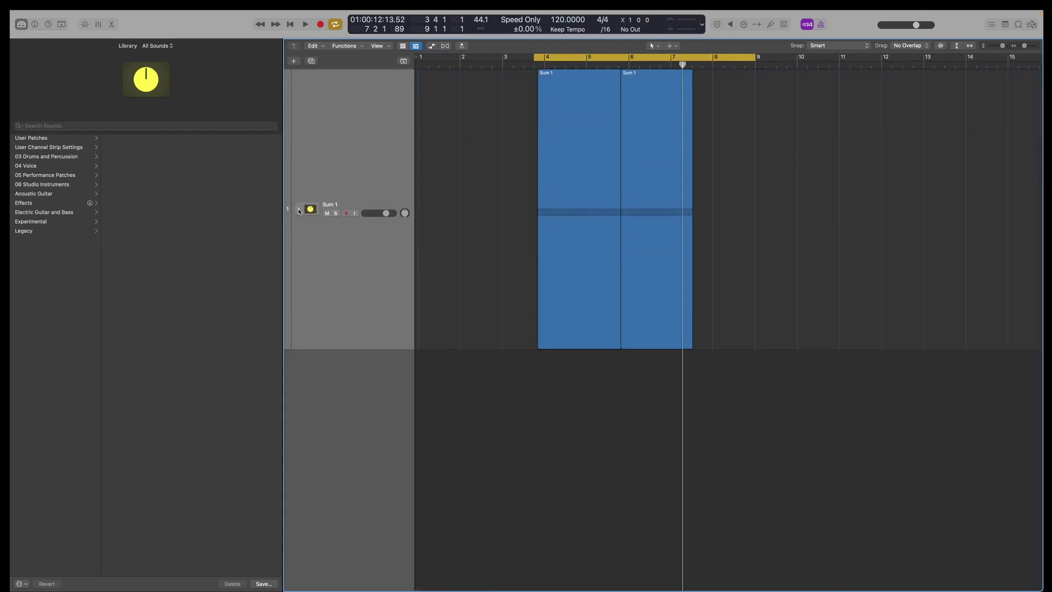
left_click(298, 209)
scroll(349, 172, "down", 3)
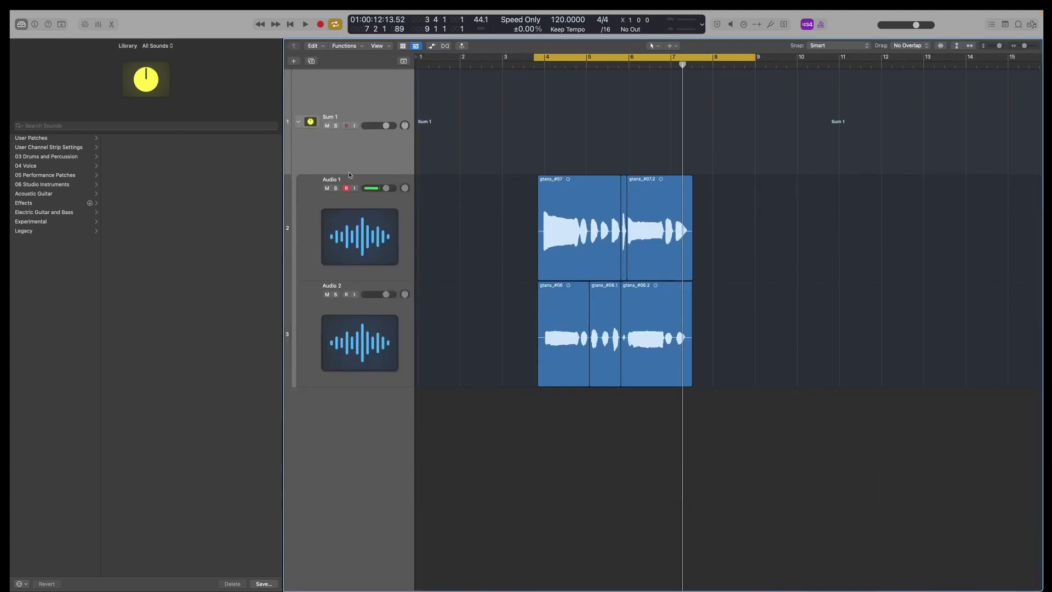
- Show the inspector and hide the Library
key("i")
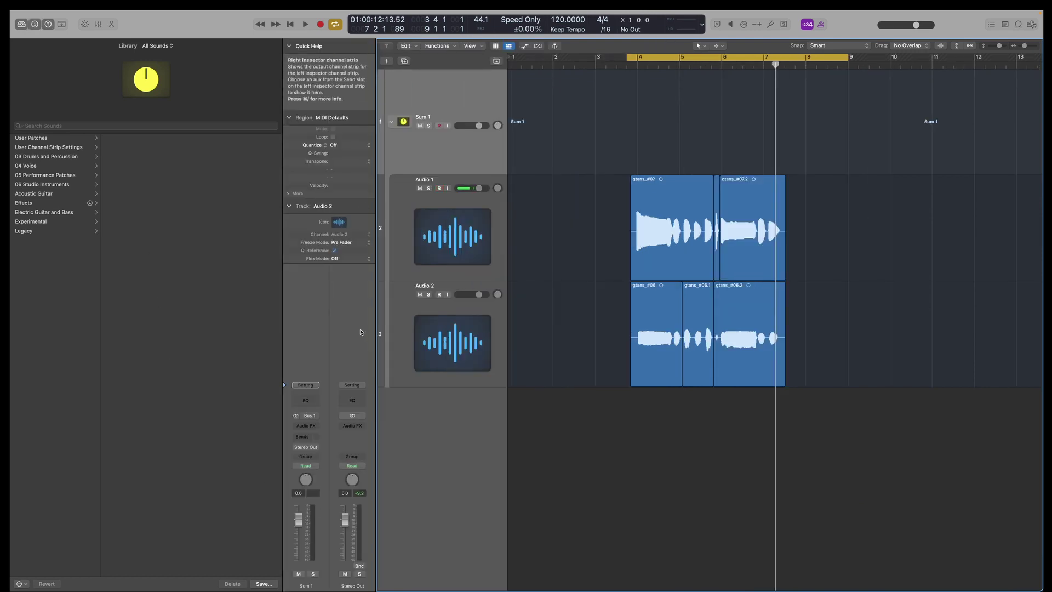
key("y")
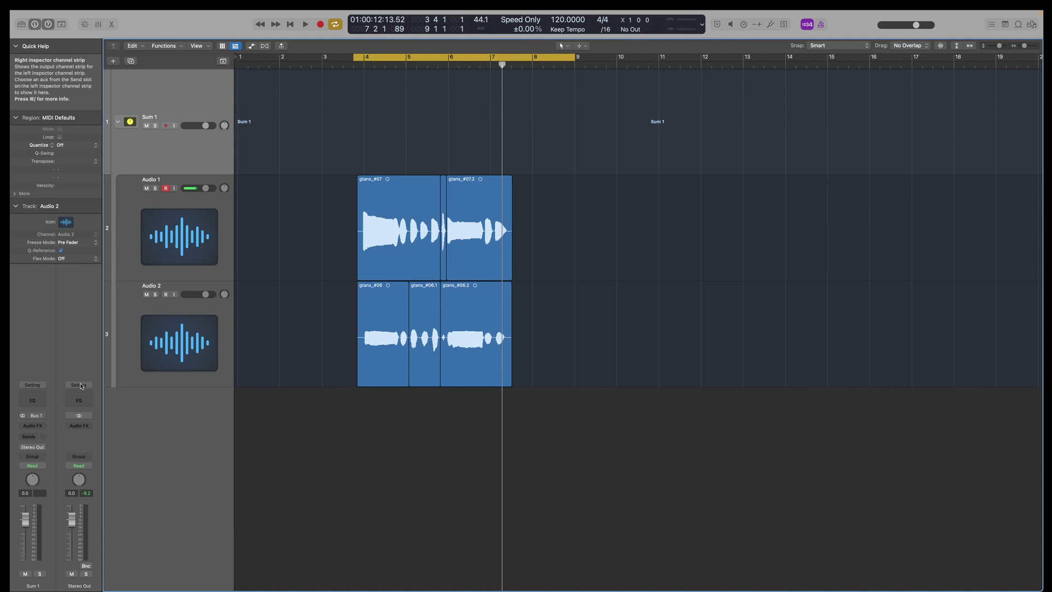
key("super+Up")
key("super+Up")
- Add two new audio tracks below Audio 1 with the same setup, and copy the Audio 1 regions onto both
left_click(214, 171)
key("super+d")
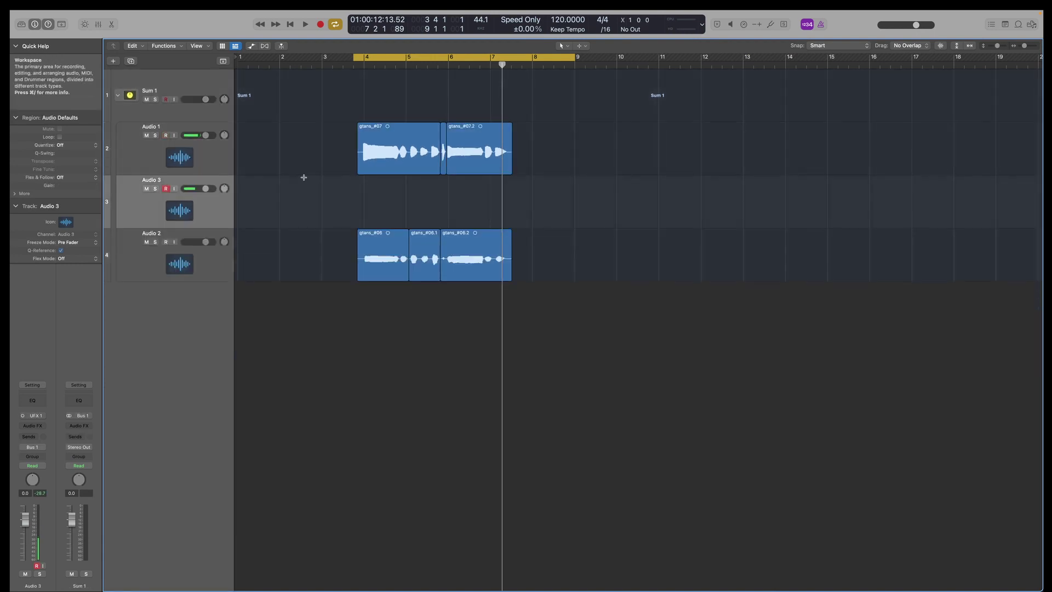
key("super+d")
left_click_drag(319, 143, 418, 216)
left_click_drag(406, 212, 403, 265, "alt")
- Move the Audio 3 and Audio 4 tracks out of the Sum 1 stack and group them in a second summing stack
left_click(163, 201, "shift")
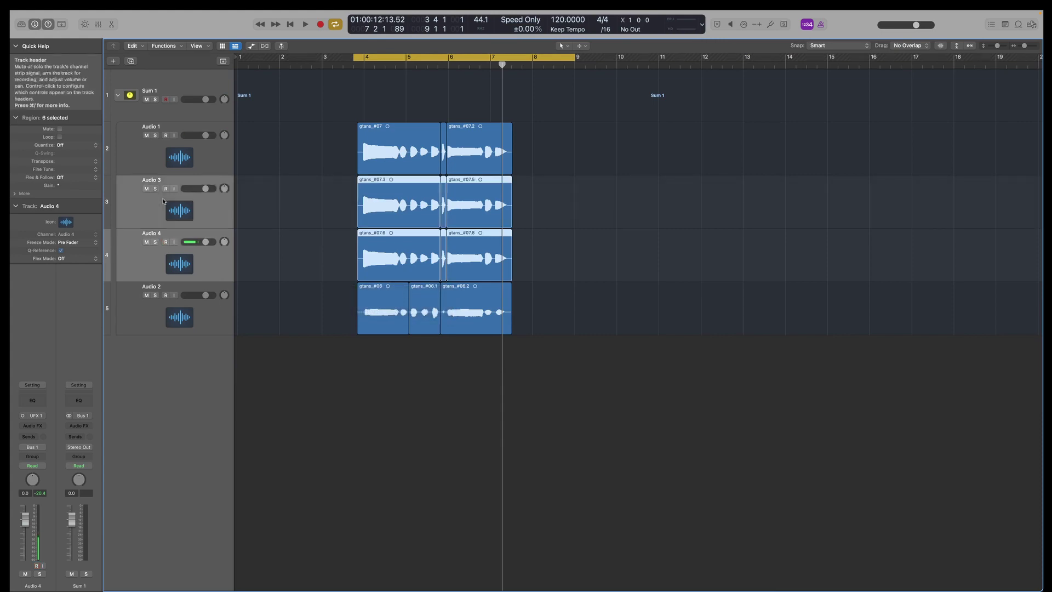
left_click_drag(163, 201, 259, 398)
key("super+shift+d")
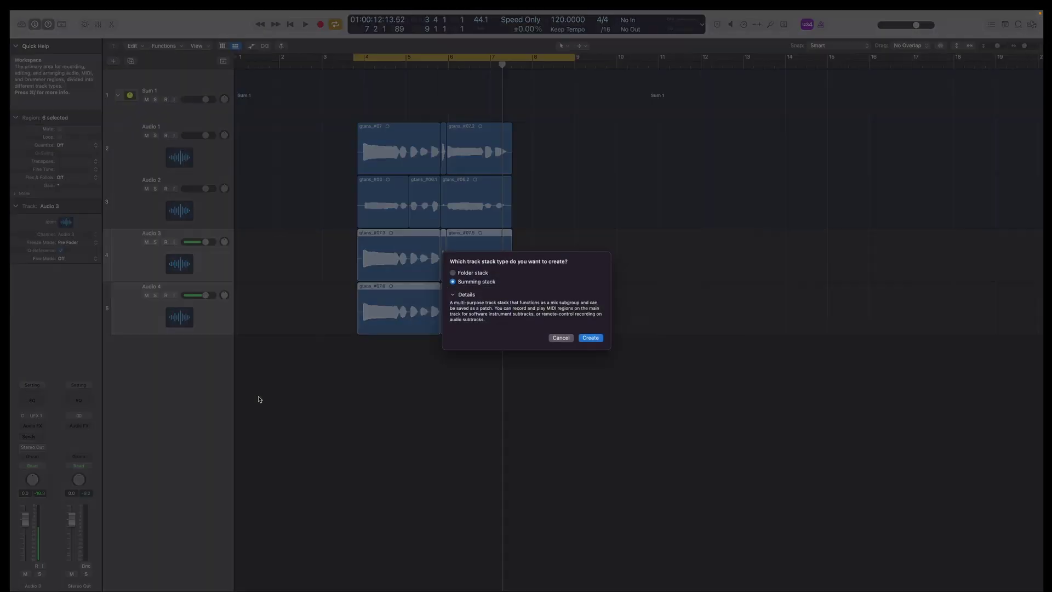
key("Return")
left_click(175, 170)
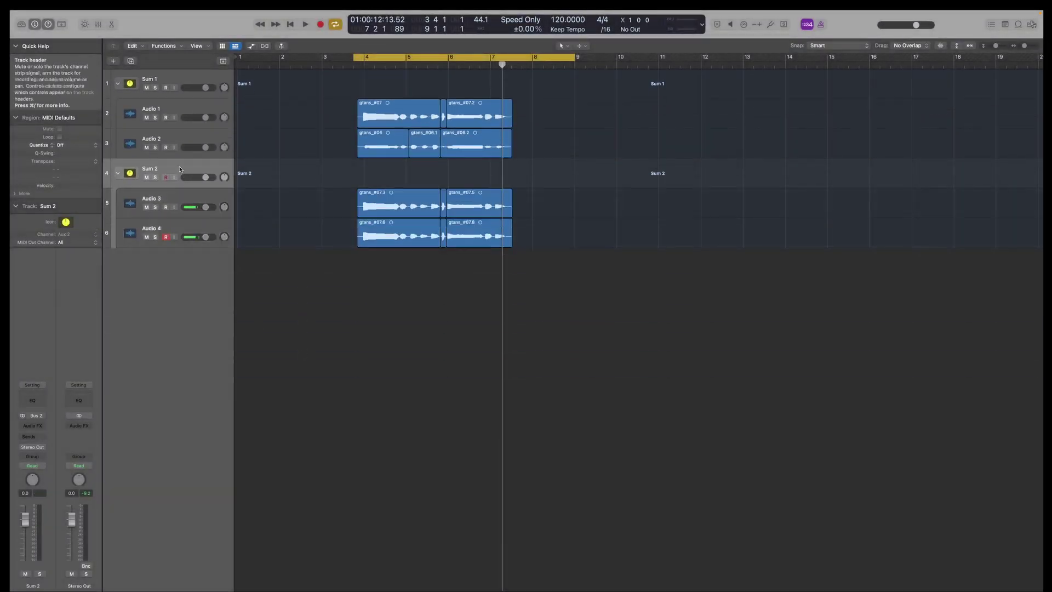
- Create a software instrument track and load the Legato Performance user patch from the Chamber Strings category of Strings
double_click(123, 355)
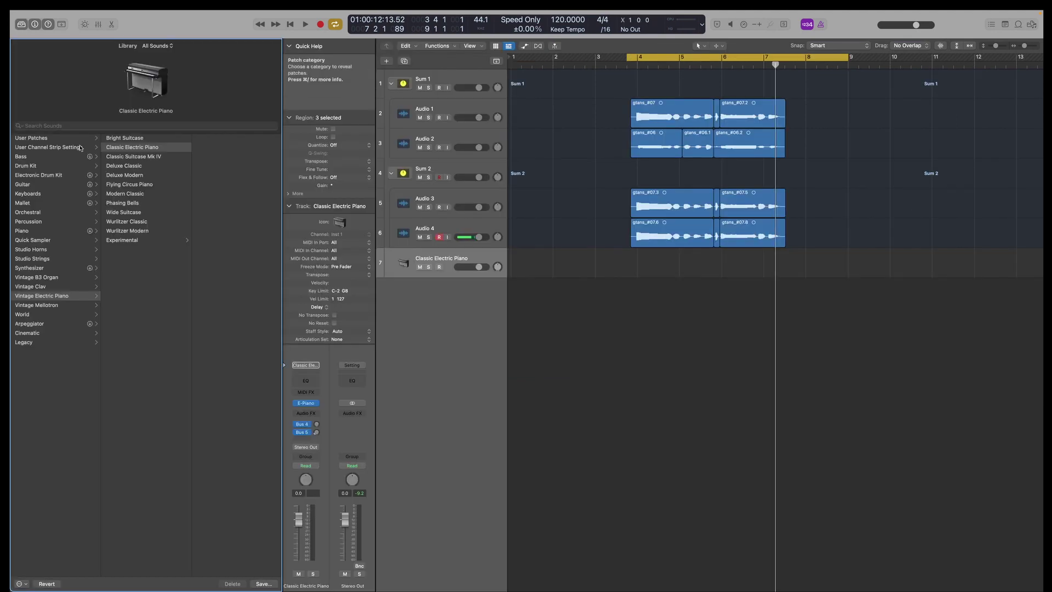
left_click(61, 138)
left_click(115, 444)
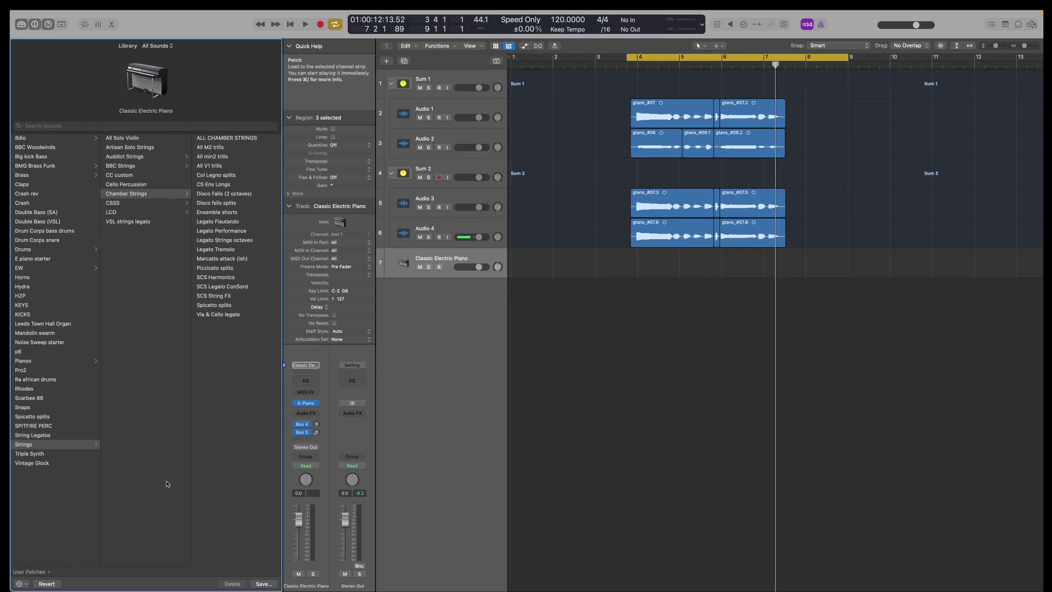
key("y")
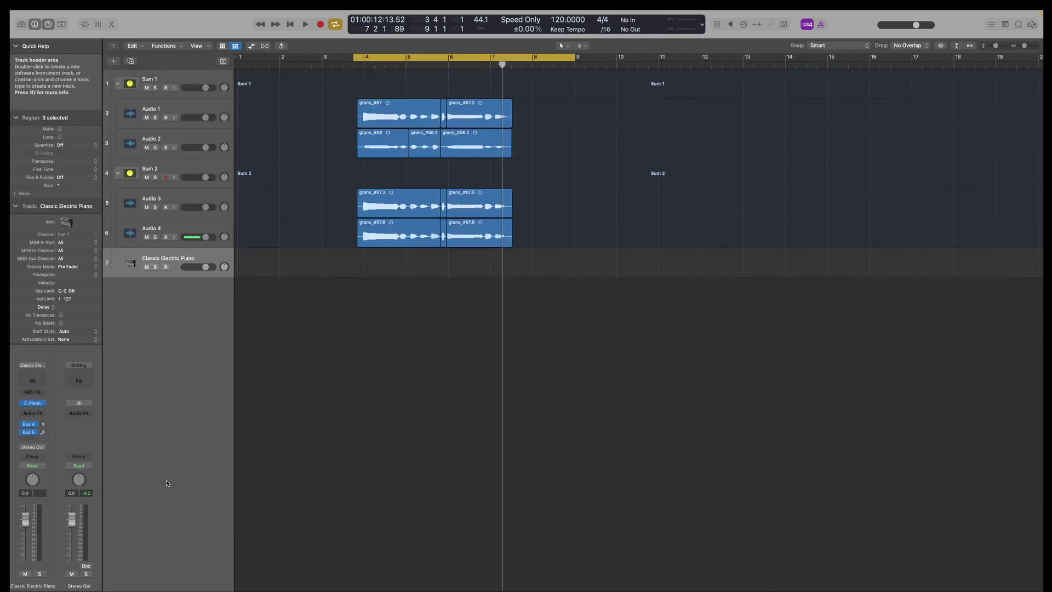
key("y")
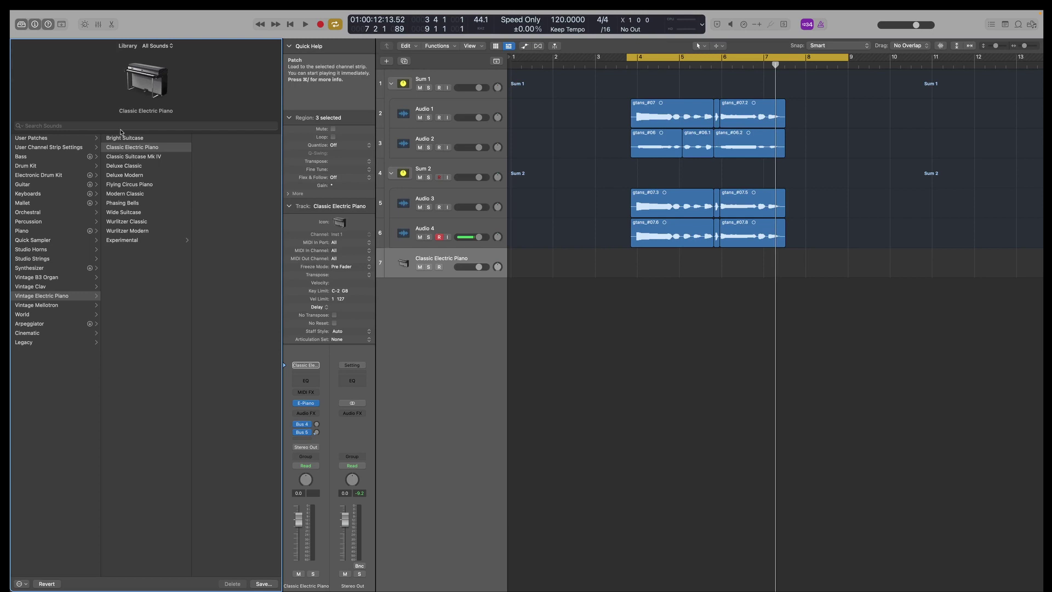
left_click(55, 138)
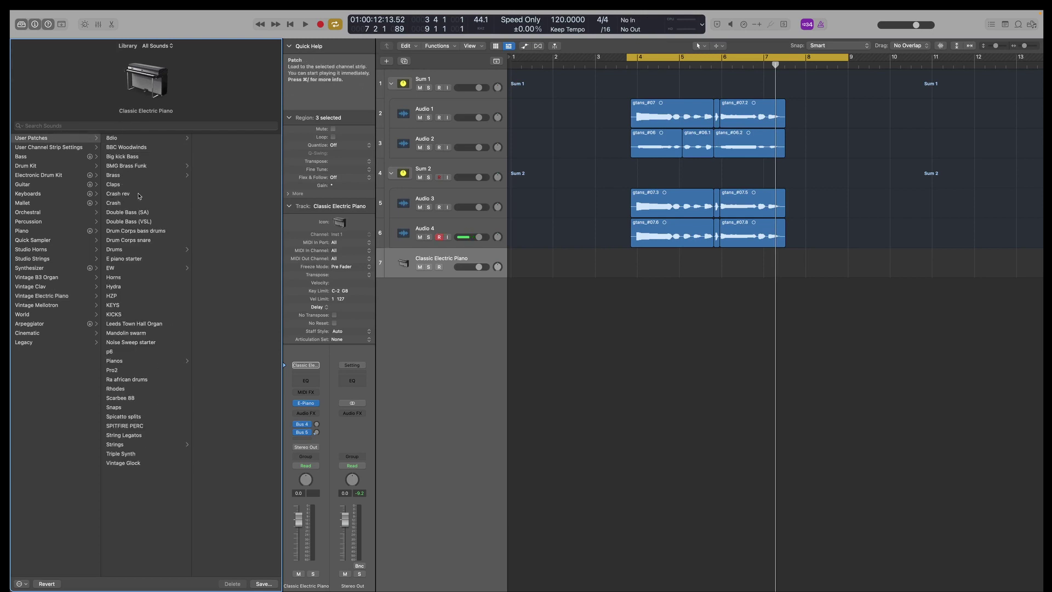
left_click(124, 445)
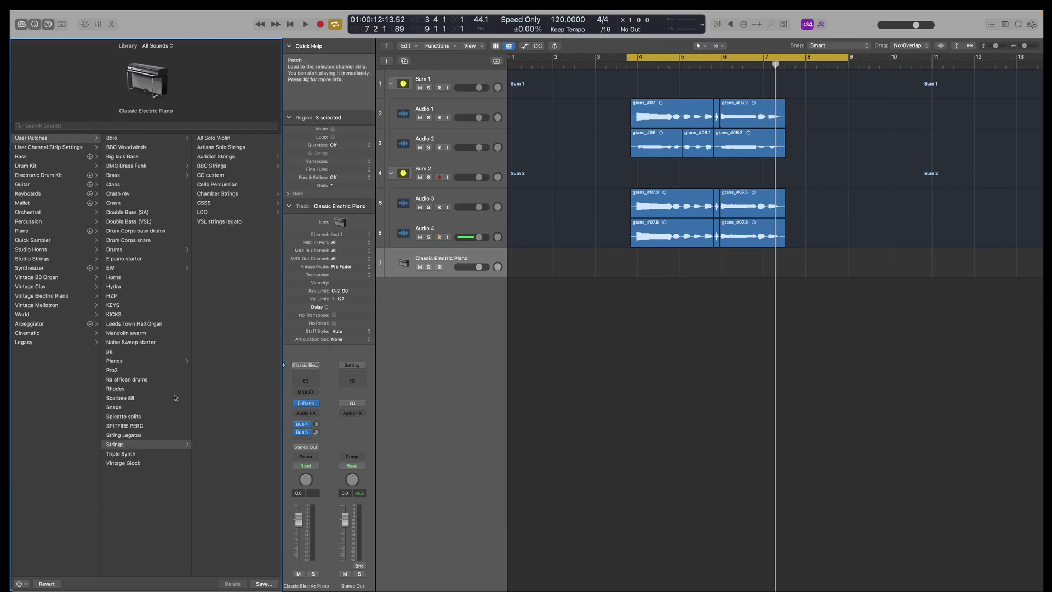
left_click(224, 195)
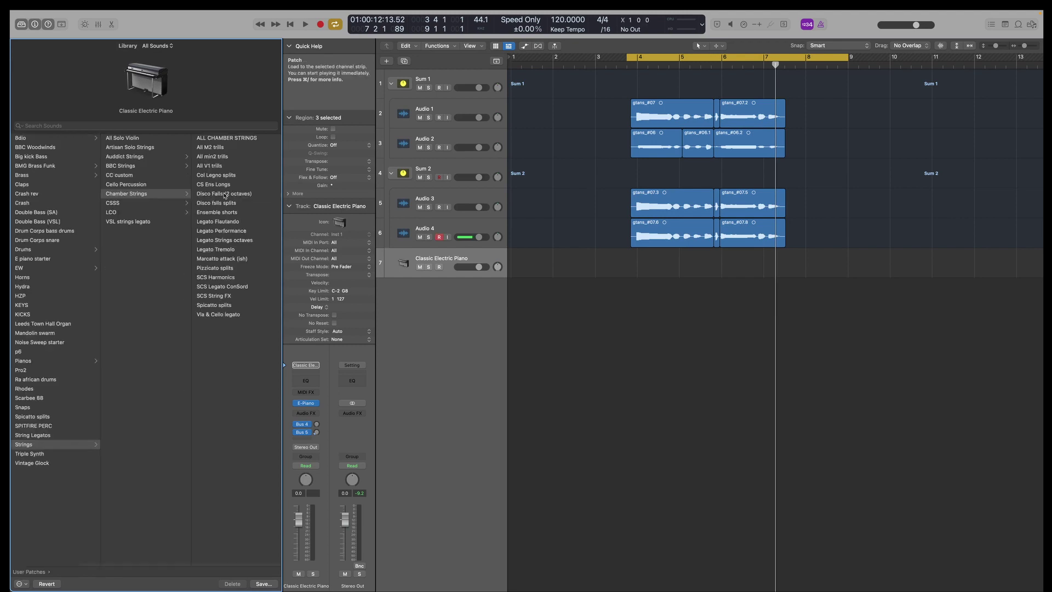
left_click(228, 233)
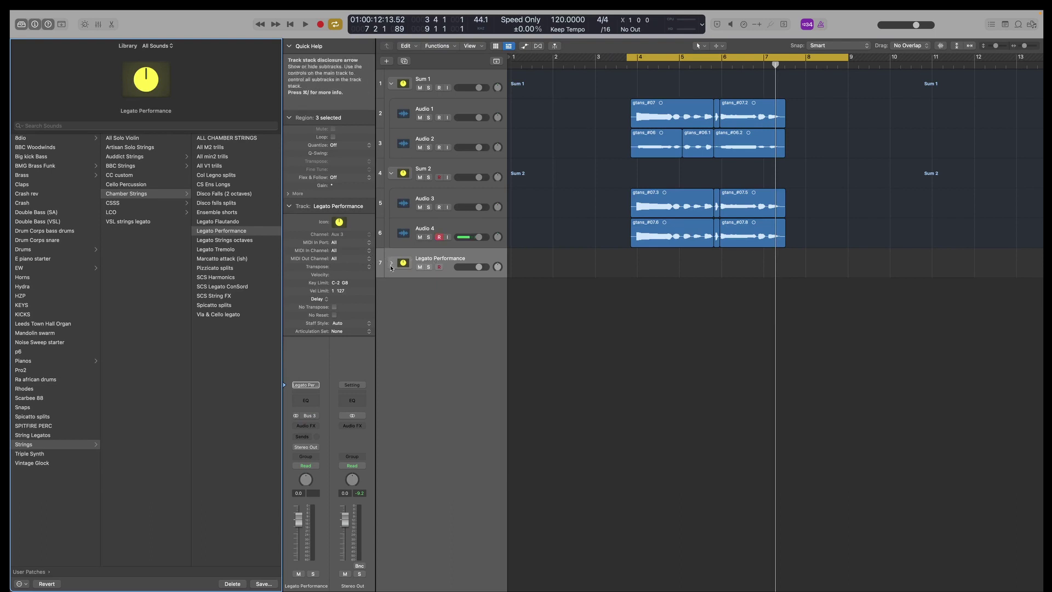
- Expand the Legato Performance stack and examine the setup of each of its string subtracks and of the main track
left_click(392, 263)
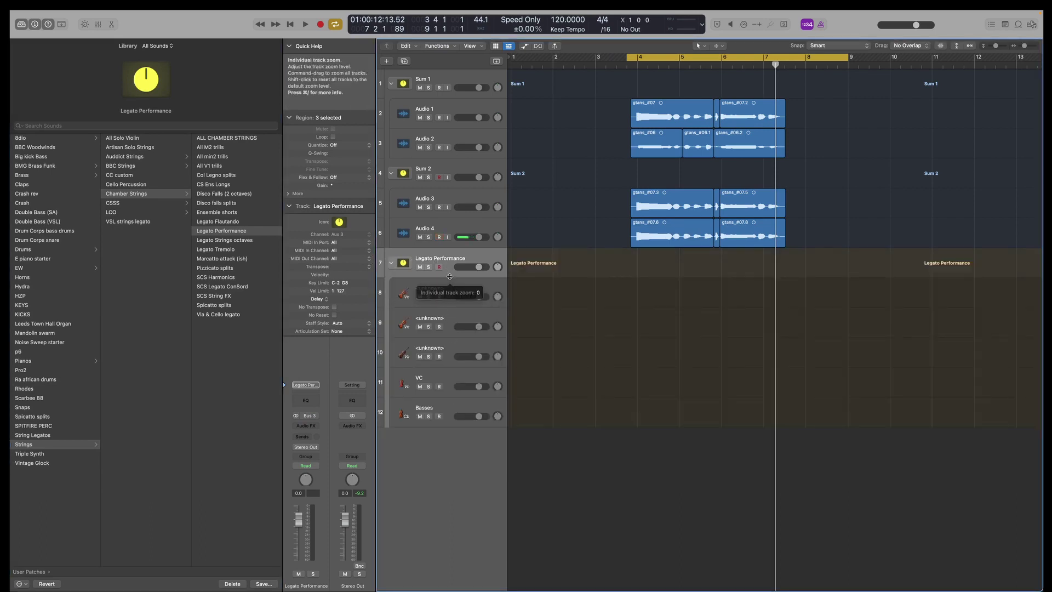
left_click(460, 290)
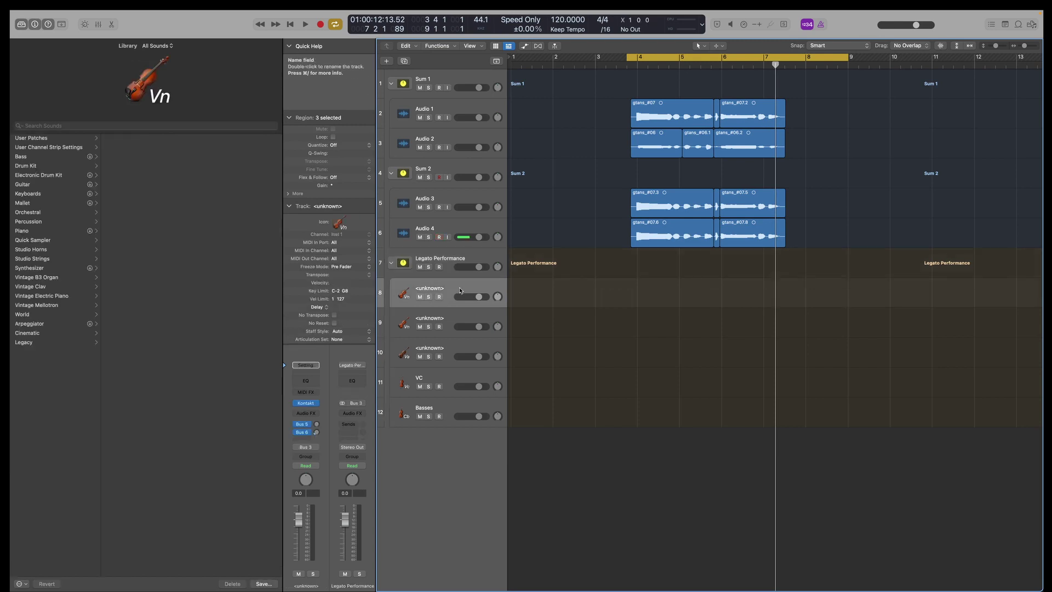
key("Down")
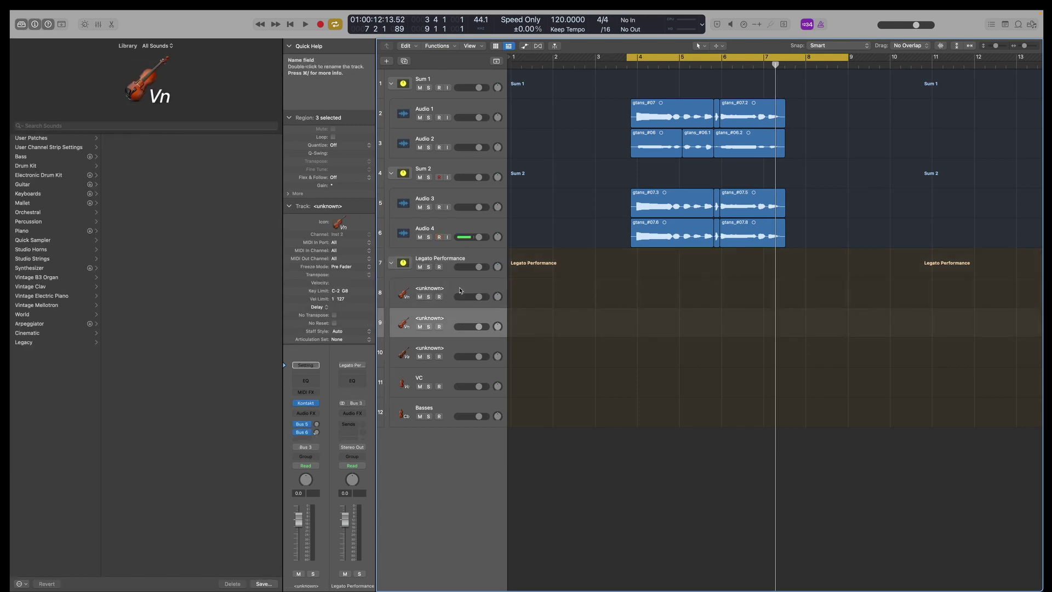
key("Down")
key("Down")
key("Down")
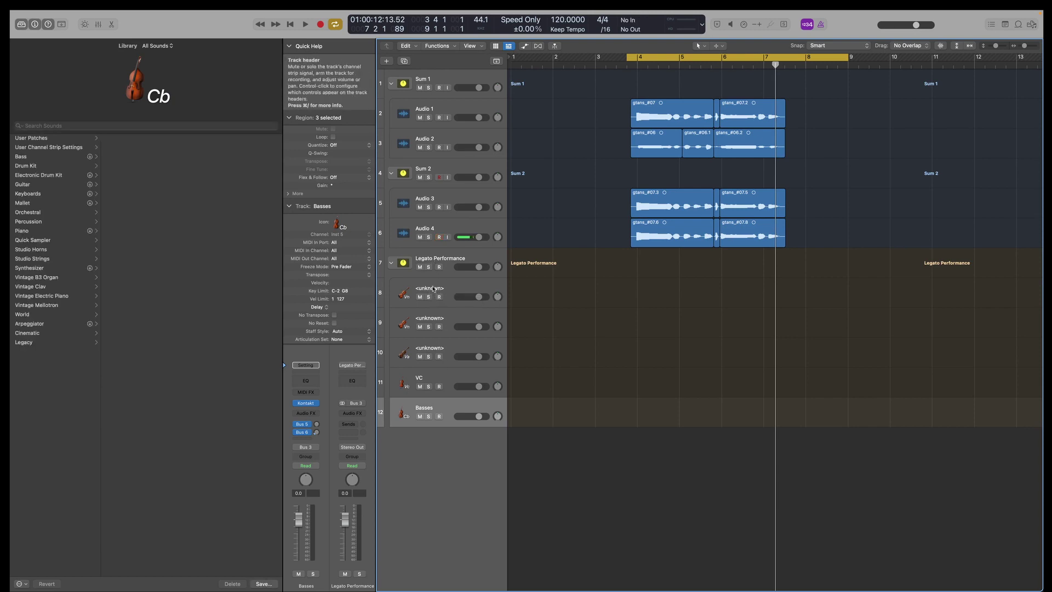
left_click(430, 377)
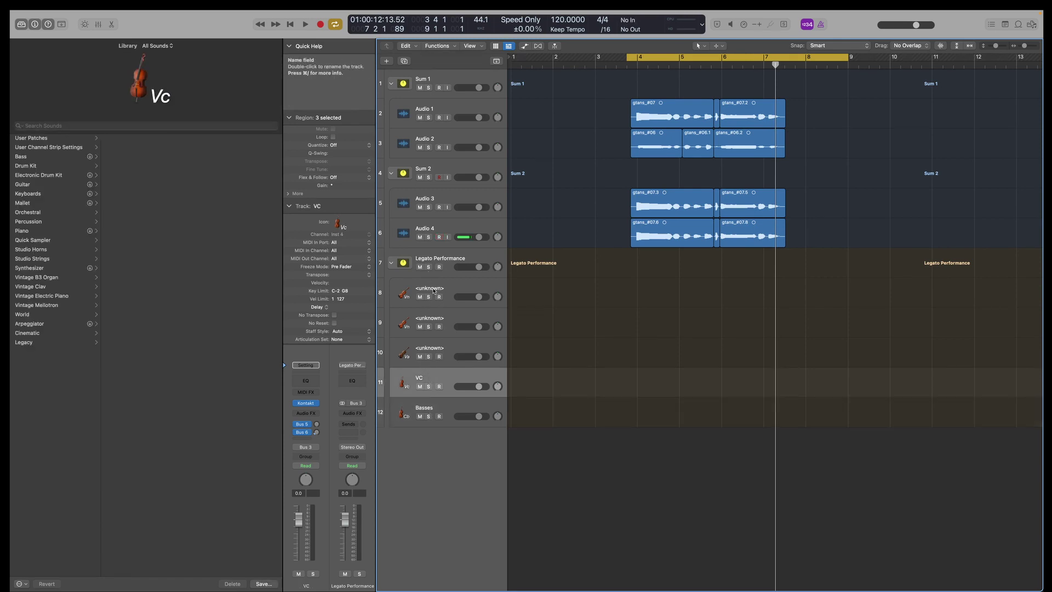
key("Up")
key("Up")
key("Up")
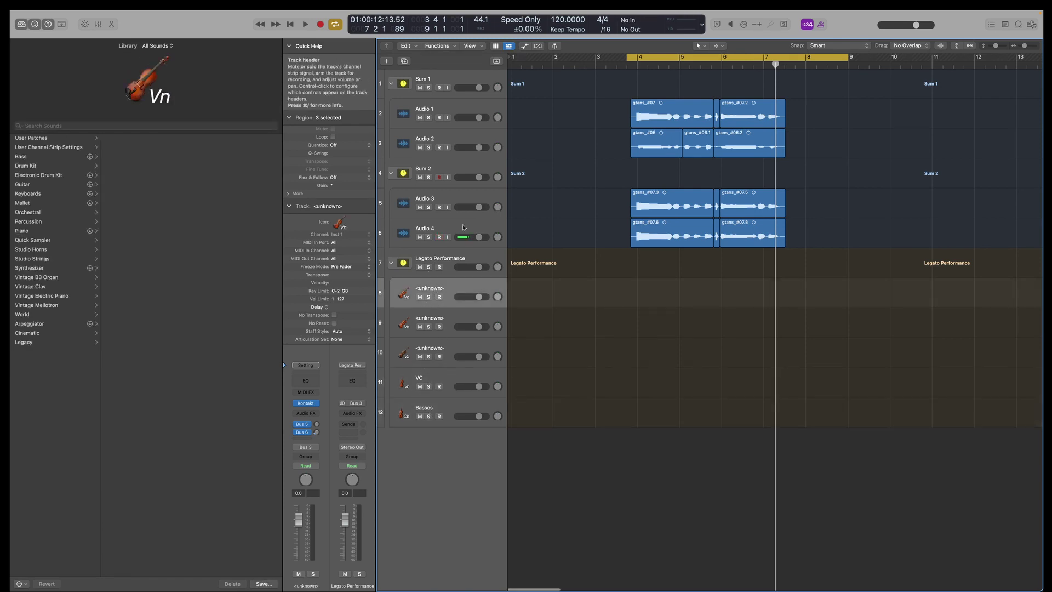
scroll(456, 301, "down", 3)
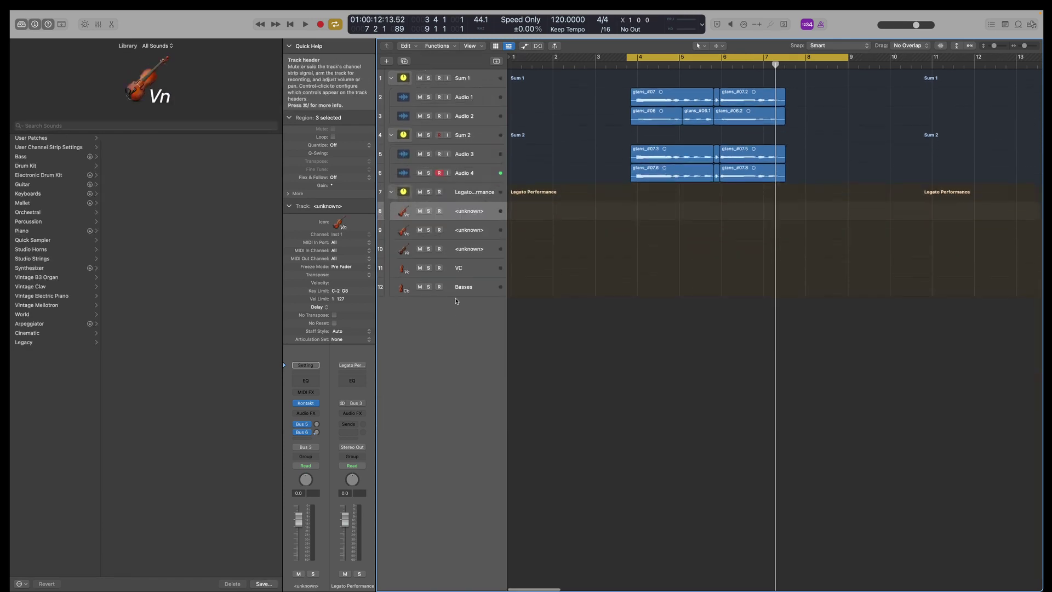
left_click(462, 255)
left_click(463, 192)
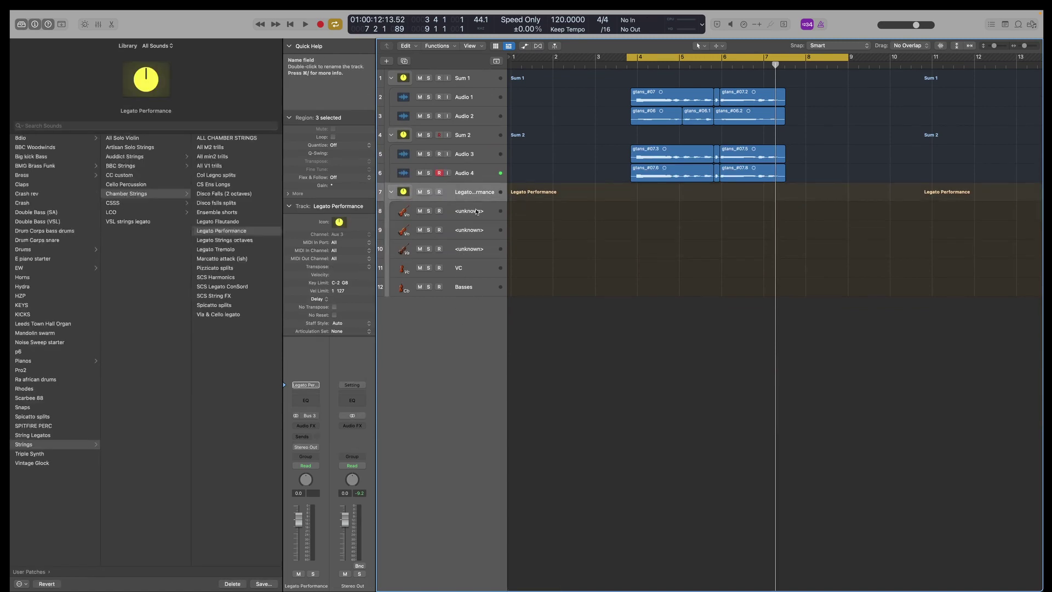
- Add another software instrument track and load the Spicatto splits user patch from the Chamber Strings category of Strings
key("alt+super+s")
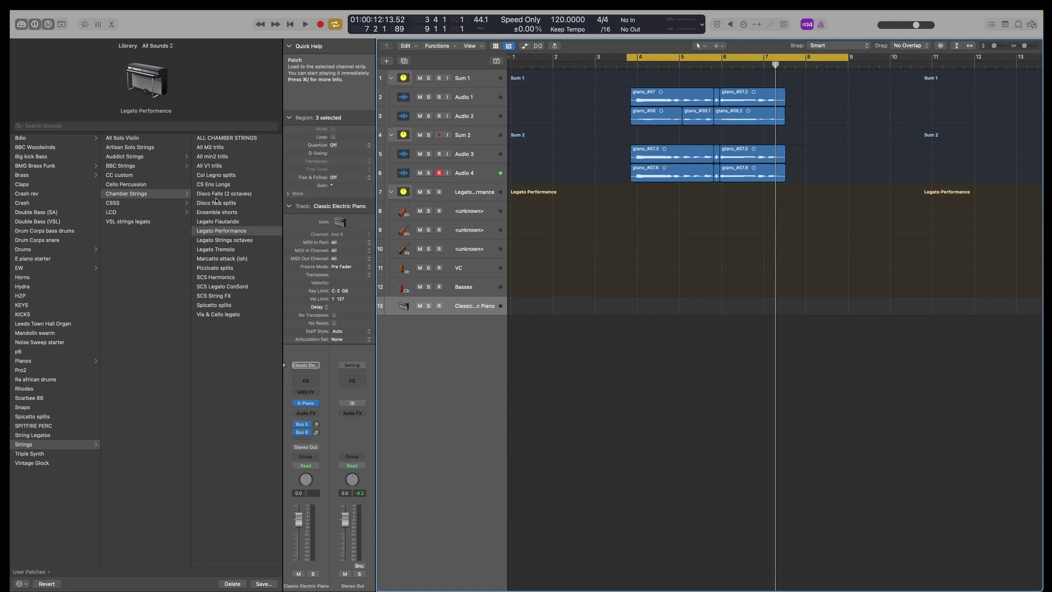
left_click(60, 139)
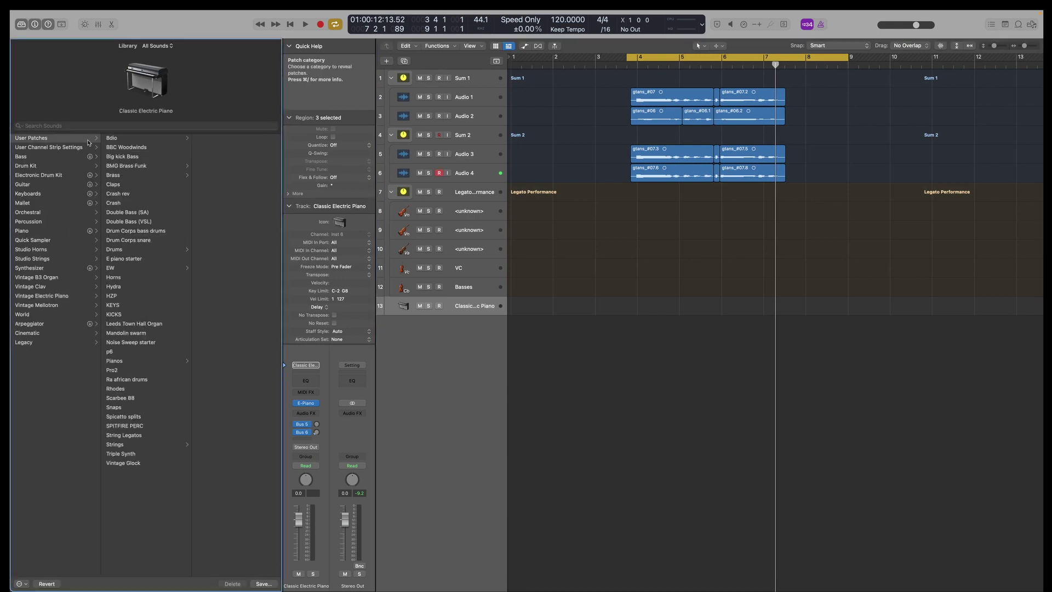
left_click(158, 444)
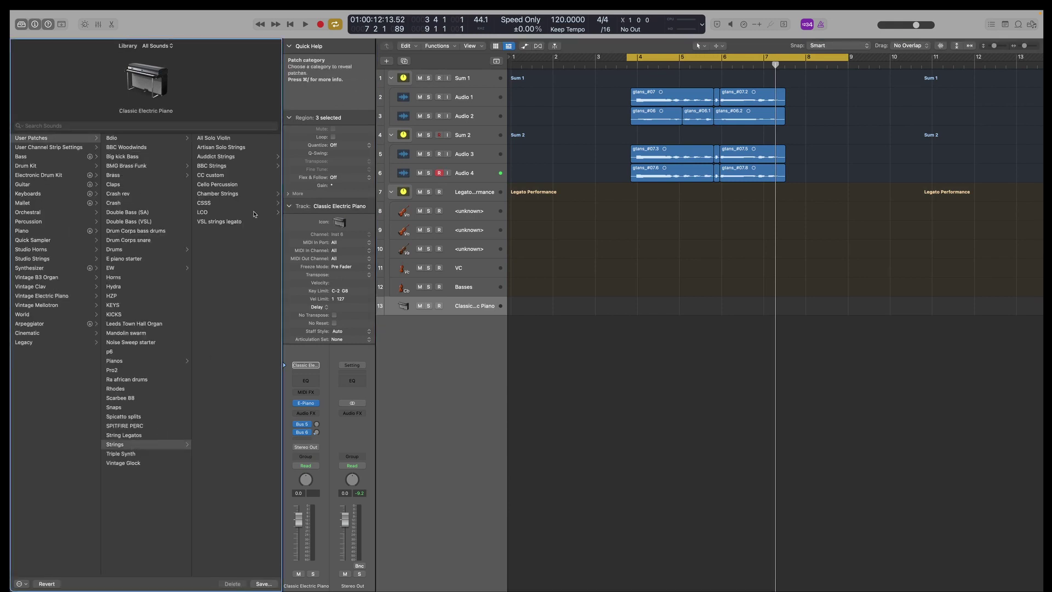
left_click(221, 193)
left_click(214, 307)
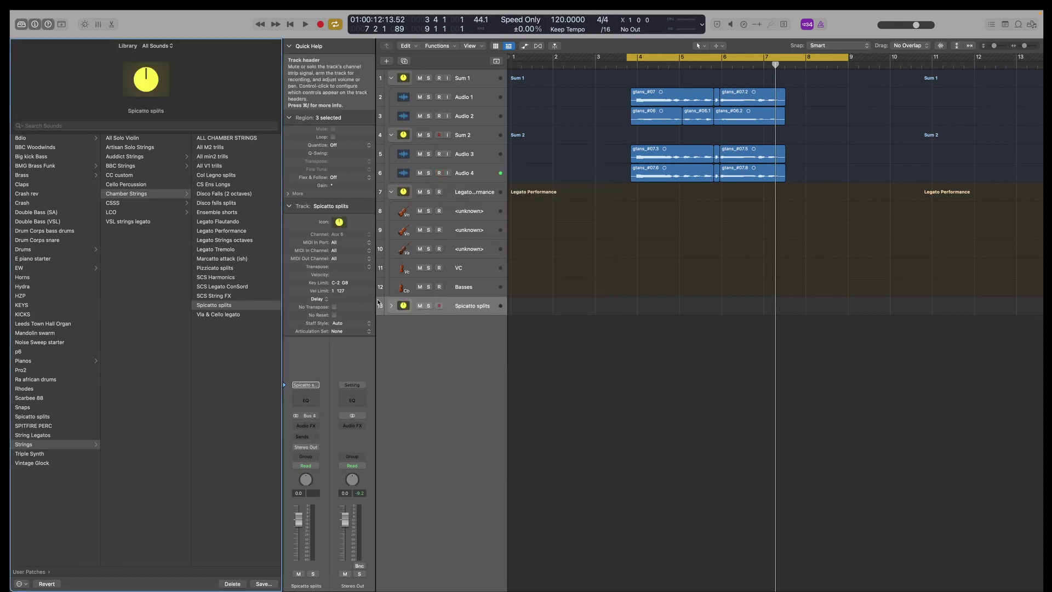
- Expand the Spicatto splits stack and examine its V1 subtrack and main track
left_click(392, 305)
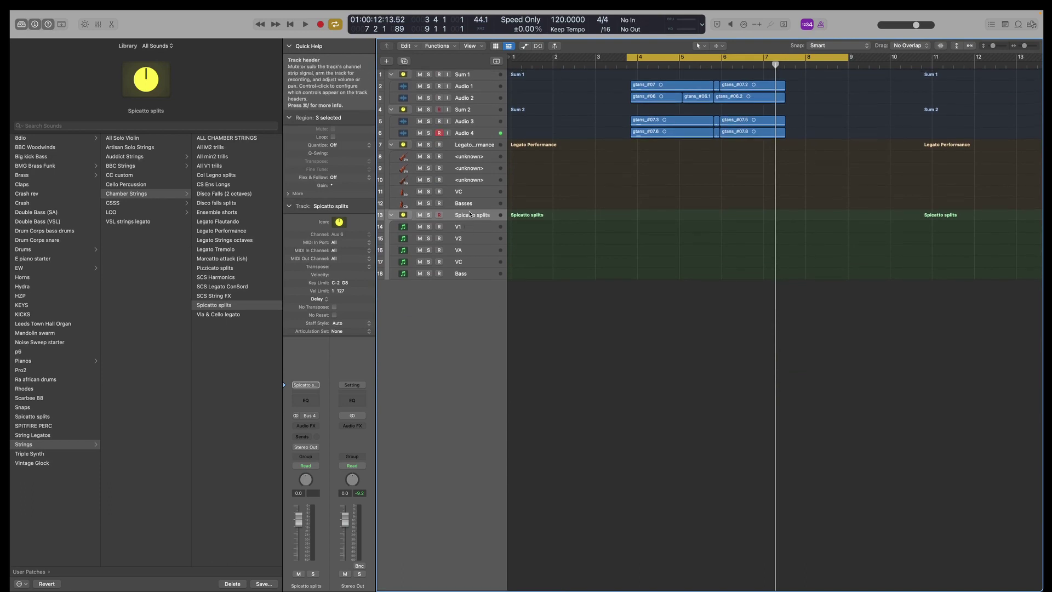
scroll(469, 214, "up", 2)
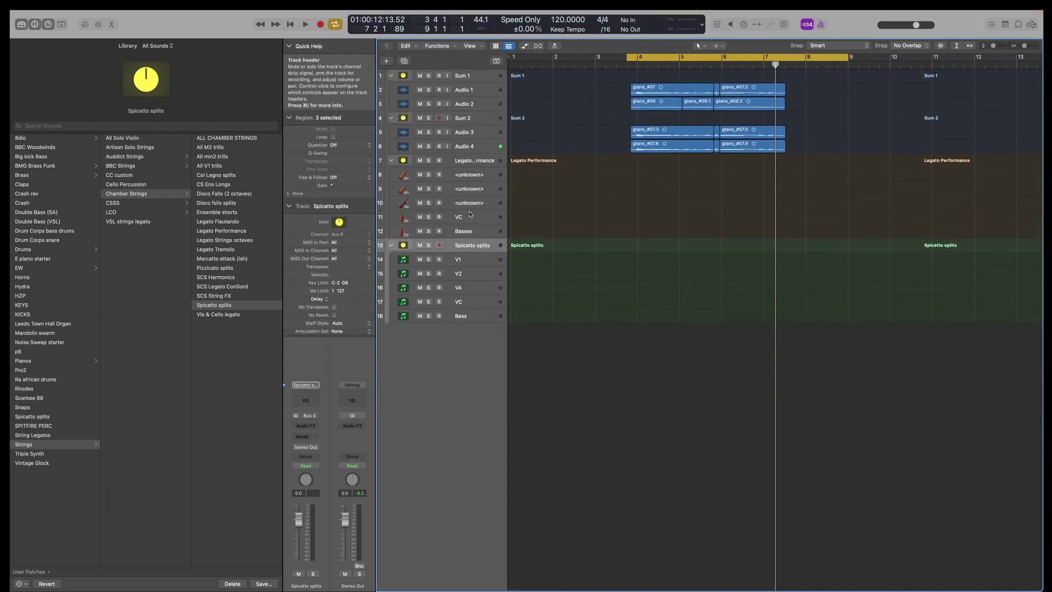
left_click(469, 267)
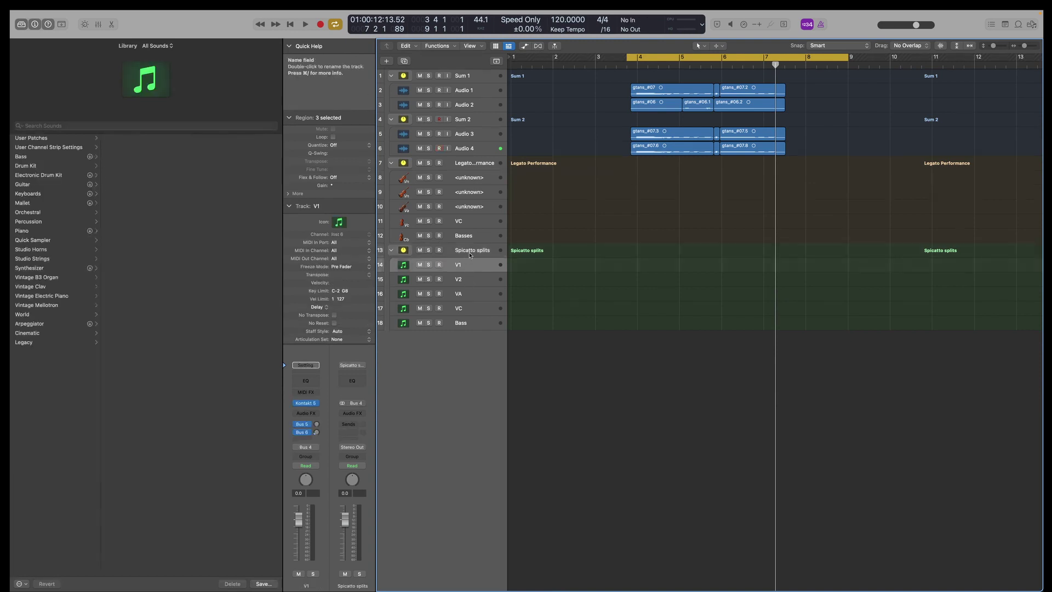
left_click(470, 253)
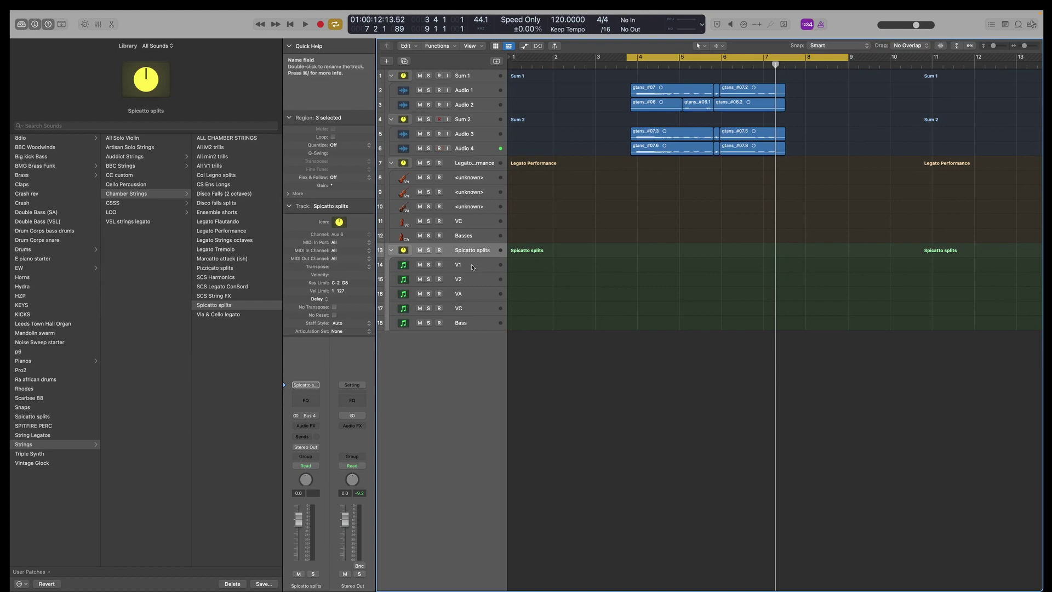
left_click(472, 267)
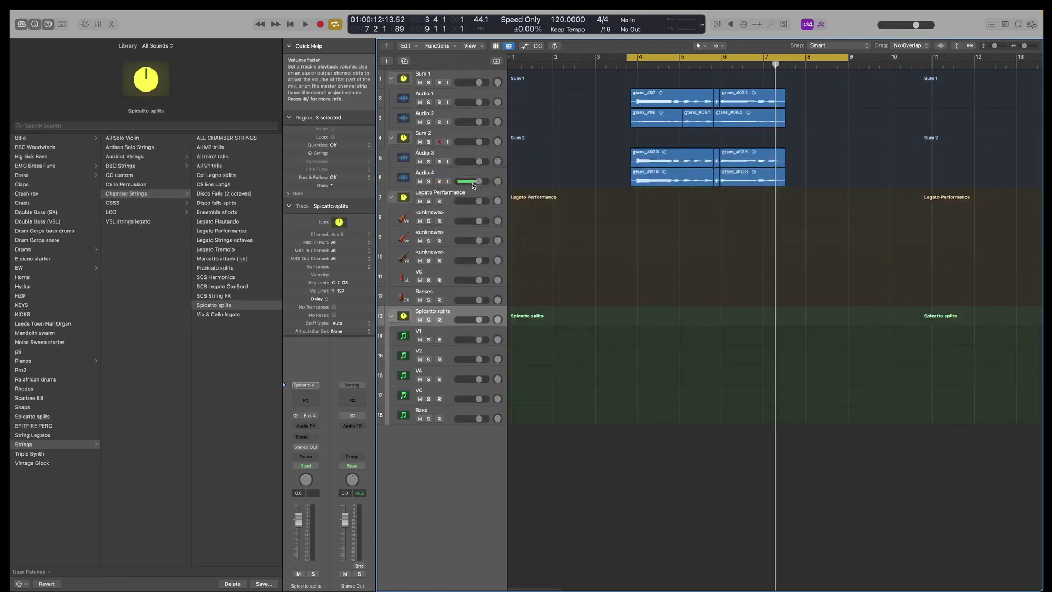
- Add a software instrument track and load the Pizzicato splits user patch from the Chamber Strings category of Strings
key("alt+super+s")
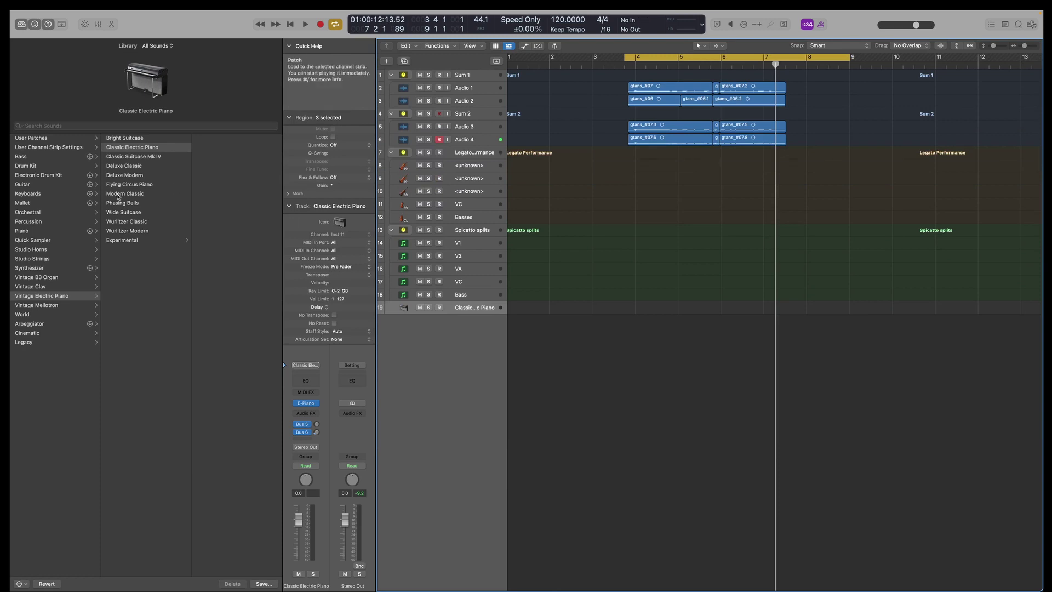
left_click(38, 138)
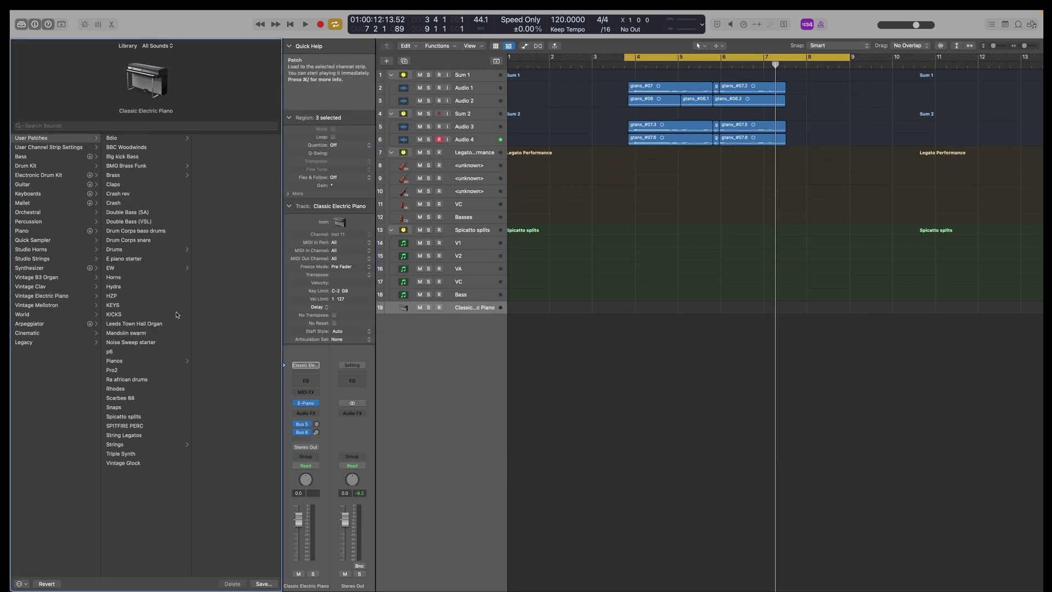
left_click(126, 444)
left_click(216, 206)
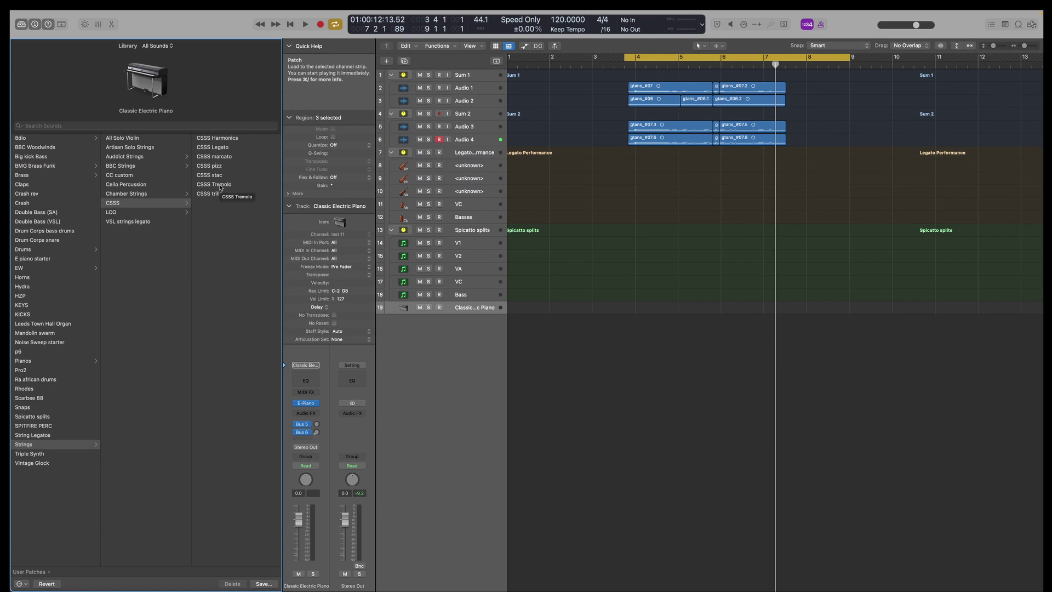
left_click(127, 193)
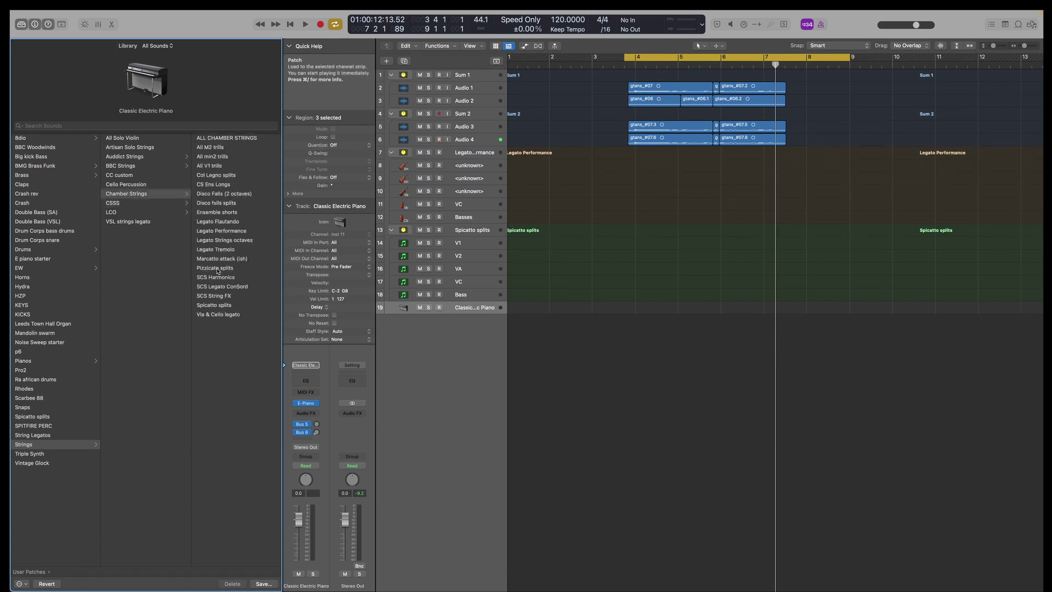
left_click(217, 269)
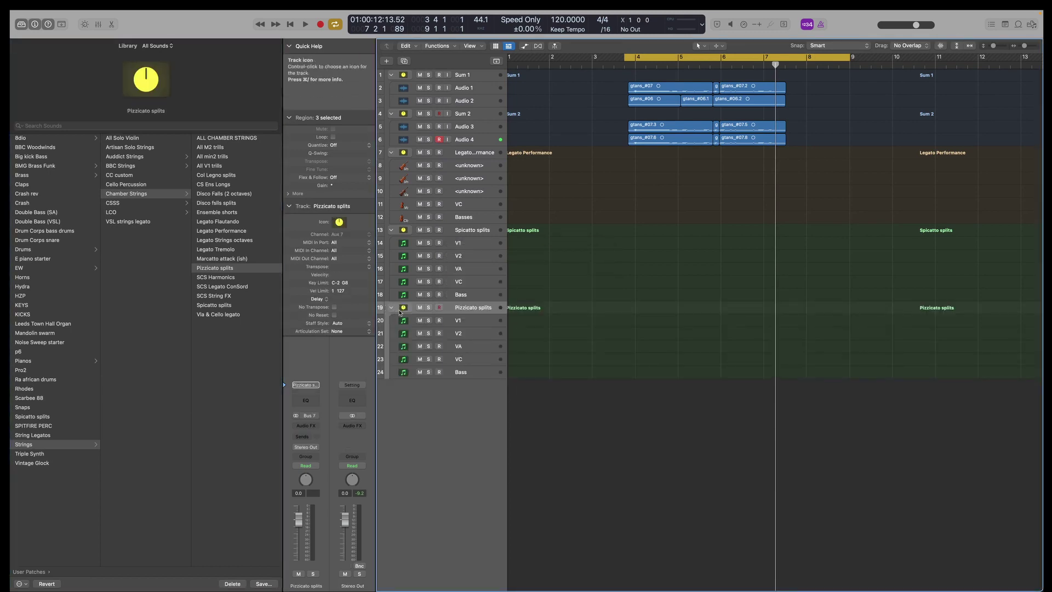
- Group the Legato Performance, Spicatto splits and Pizzicato splits stacks together in one parent summing stack
key("super+Up")
key("super+Up")
key("super+Up")
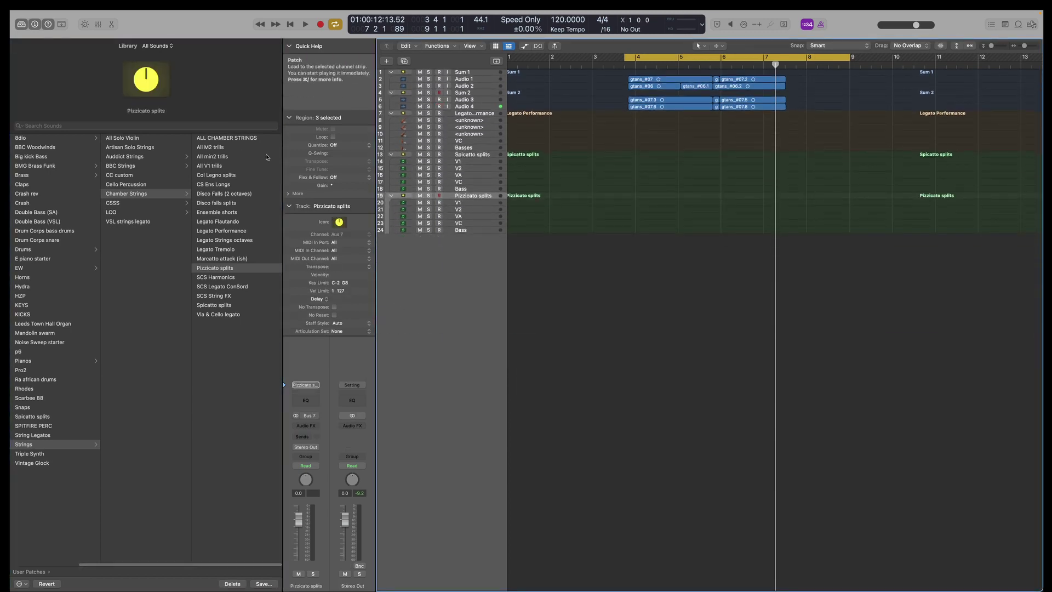
key("super+Down")
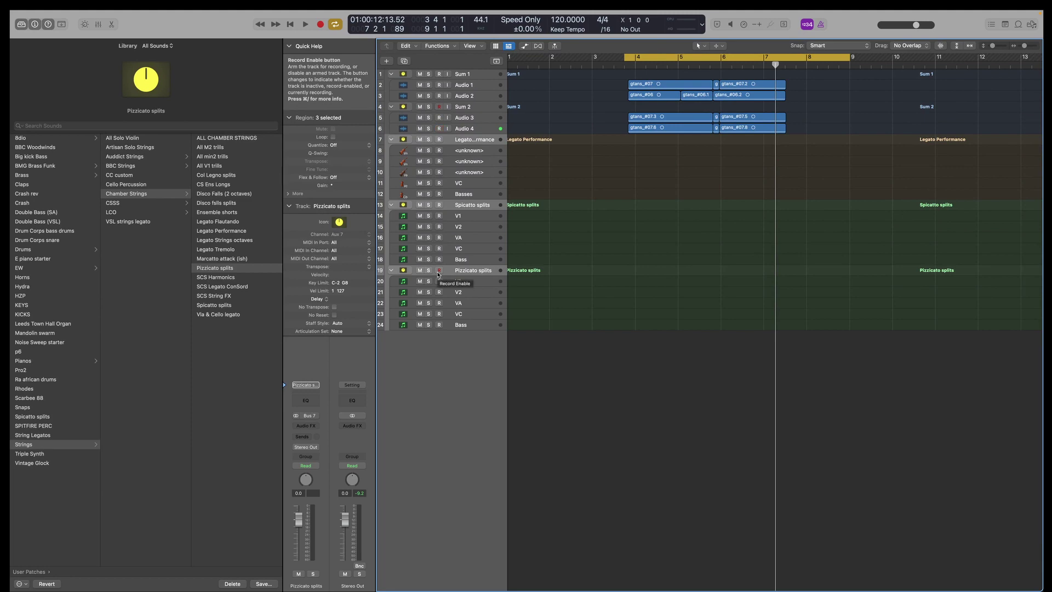
key("super+shift+d")
key("Return")
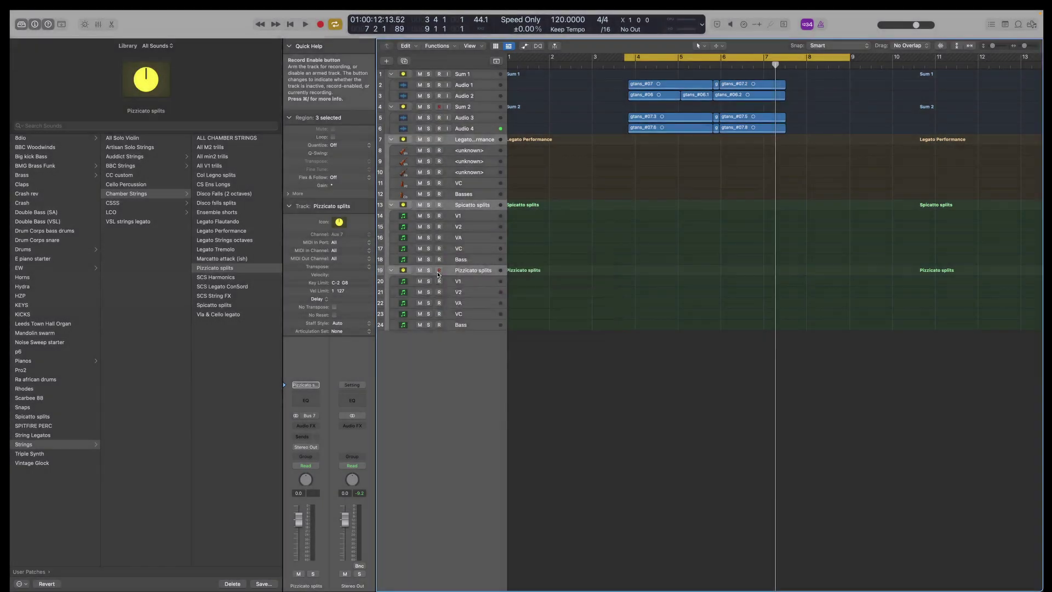
- Collapse the three nested string stacks and the parent summing stack that contains them
left_click(478, 150)
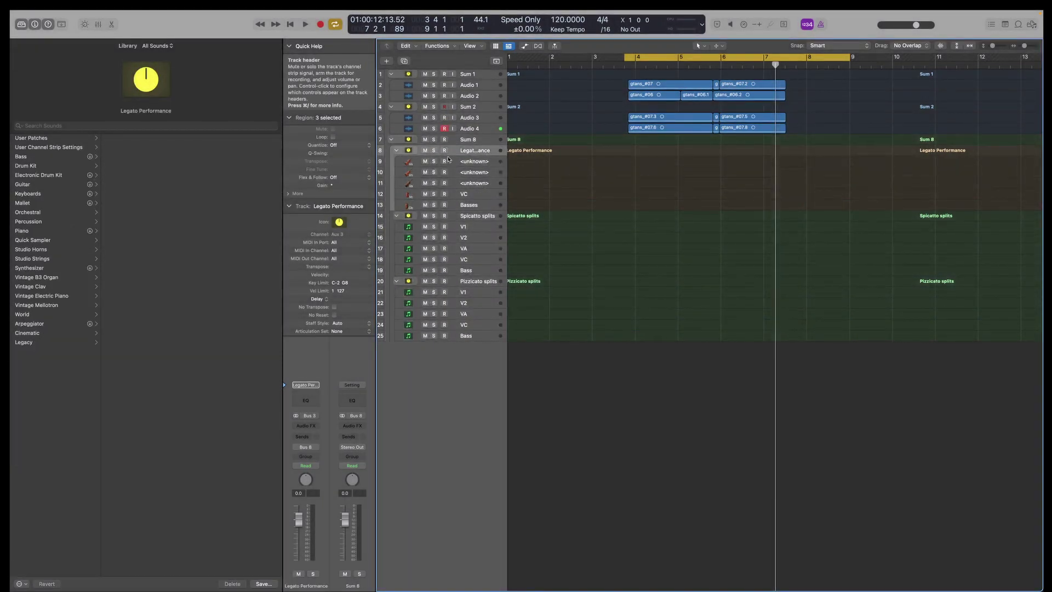
left_click(397, 151, "alt")
left_click(390, 140)
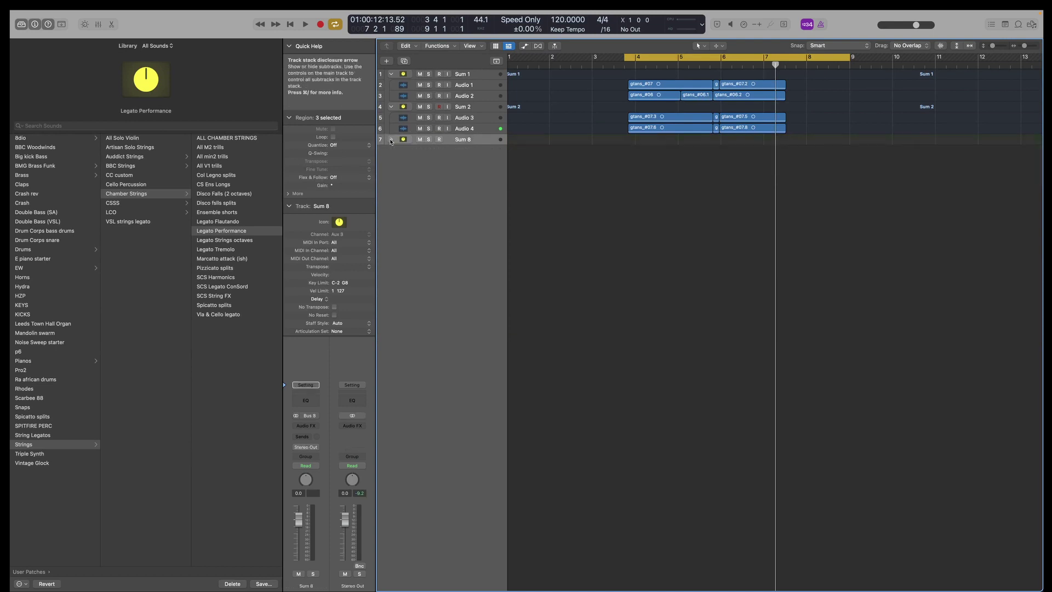
- Rename the parent summing stack of the string patches as ALL CHAMBER STRINGS
key("super+Down")
key("super+Down")
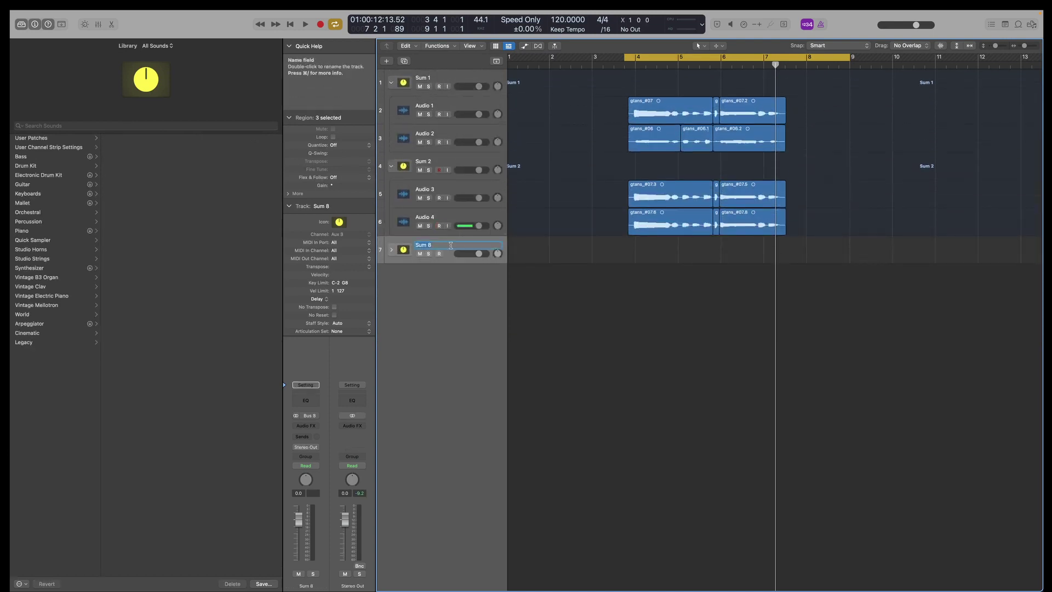
type("ALL CHAMBER STRINGS")
key("Return")
- Expand ALL CHAMBER STRINGS and its three nested stacks to examine their subtracks and the Legato Performance main track
left_click(392, 251)
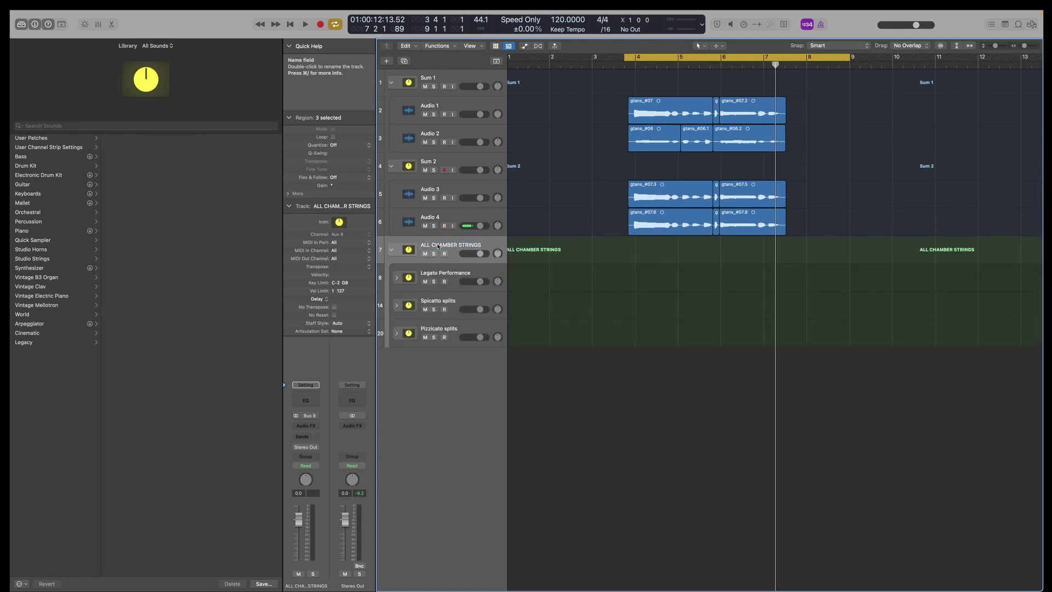
left_click(397, 216)
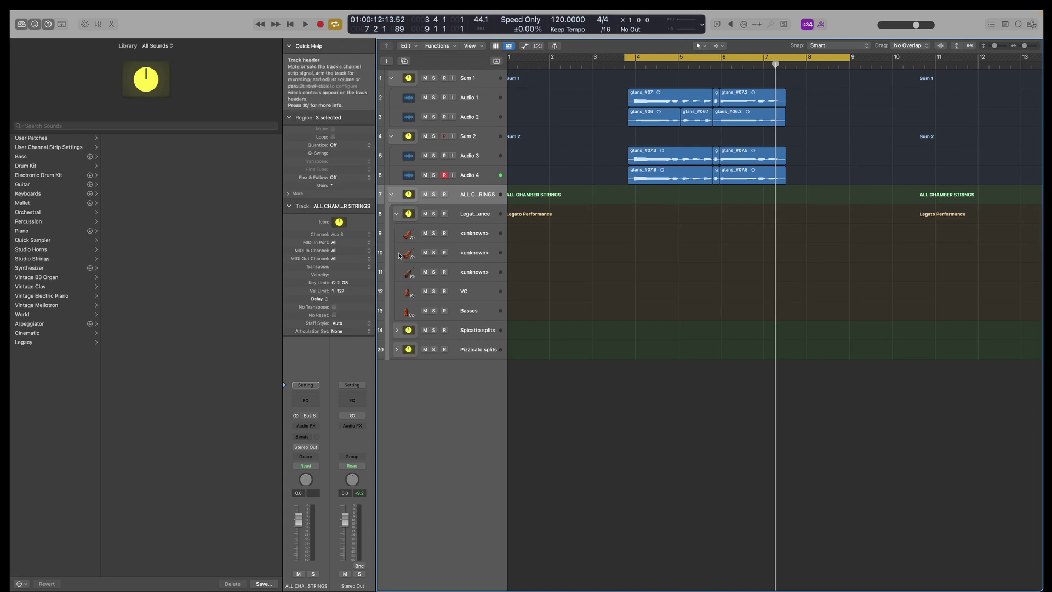
left_click(397, 330)
left_click(396, 444)
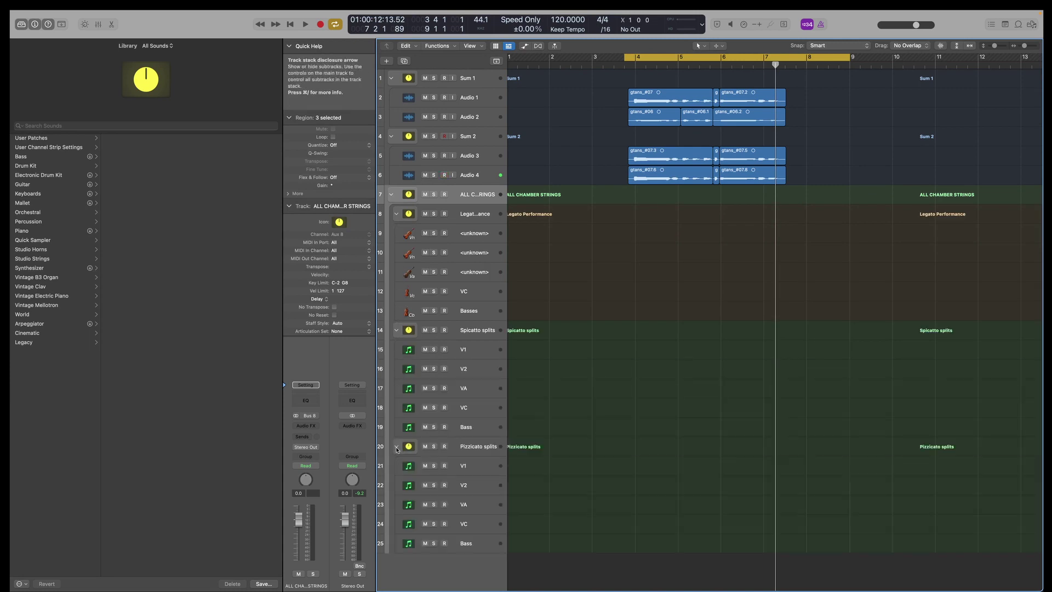
left_click(481, 170)
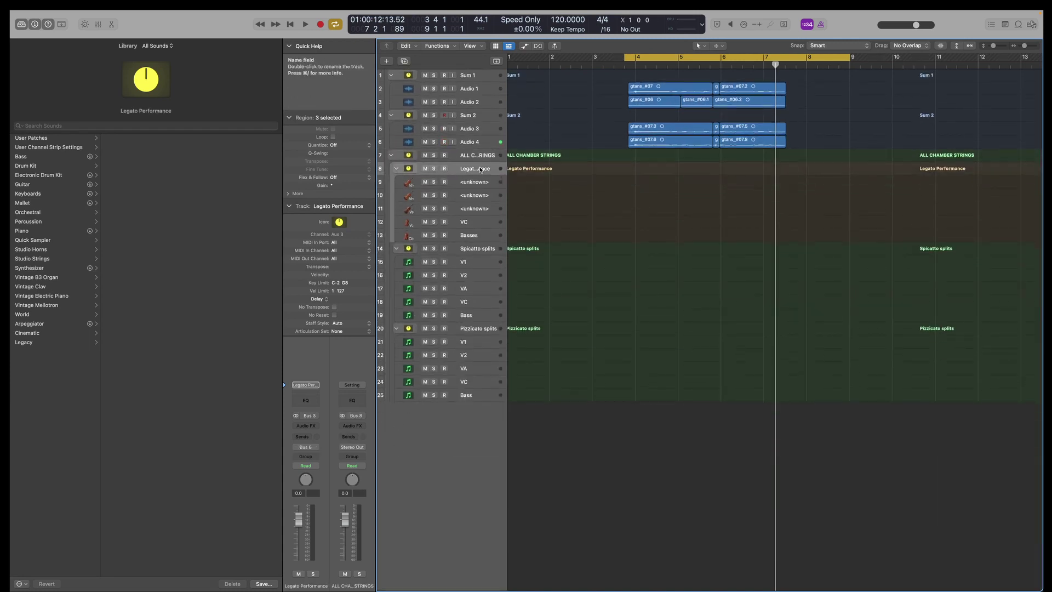
- Save the collapsed ALL CHAMBER STRINGS stack as a patch in the Chamber Strings folder of Strings, replacing the existing file
left_click(391, 156)
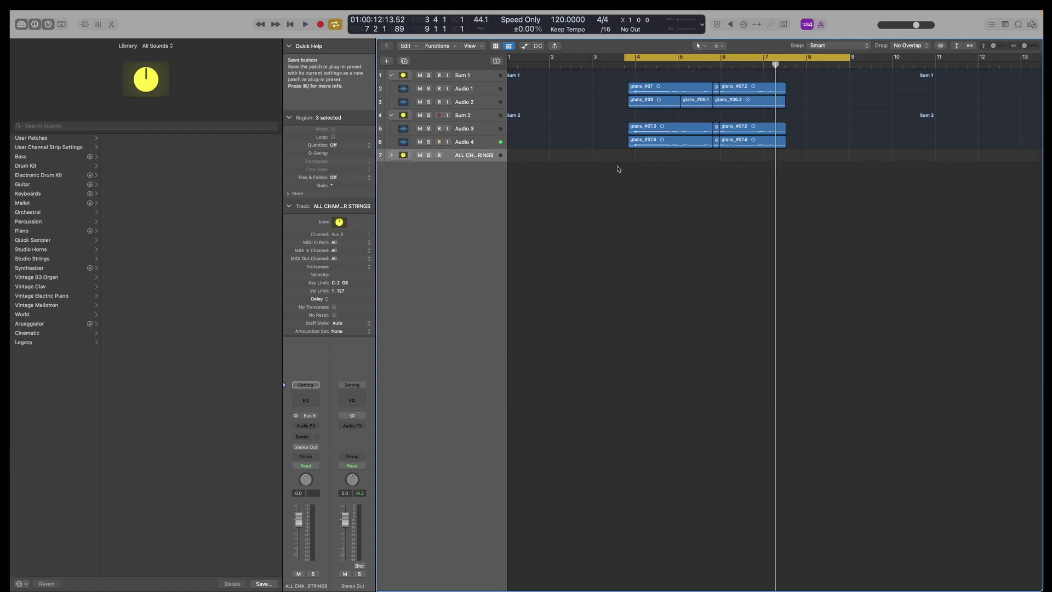
double_click(454, 387)
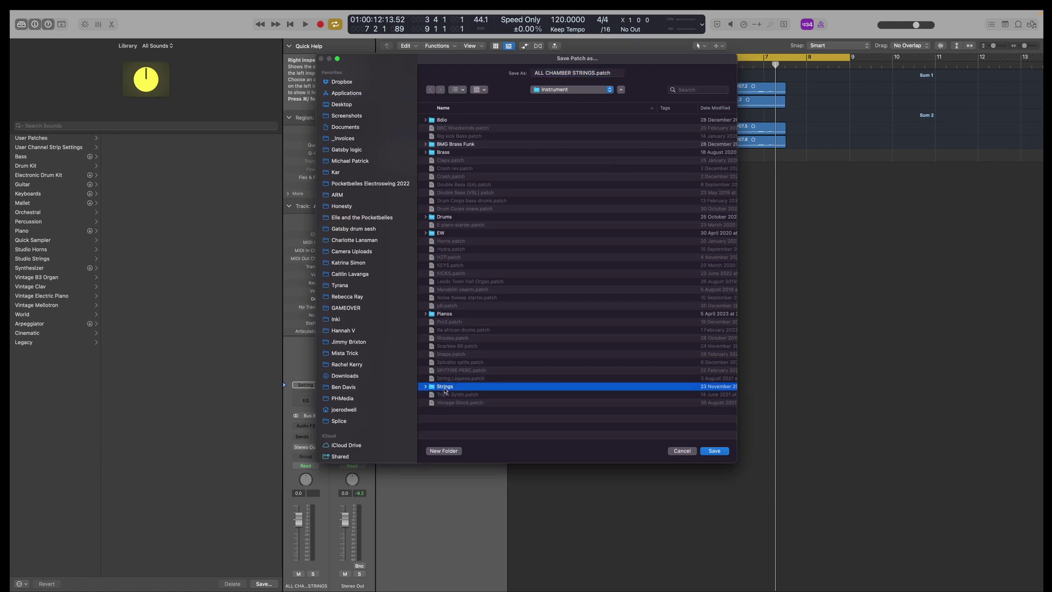
double_click(452, 174)
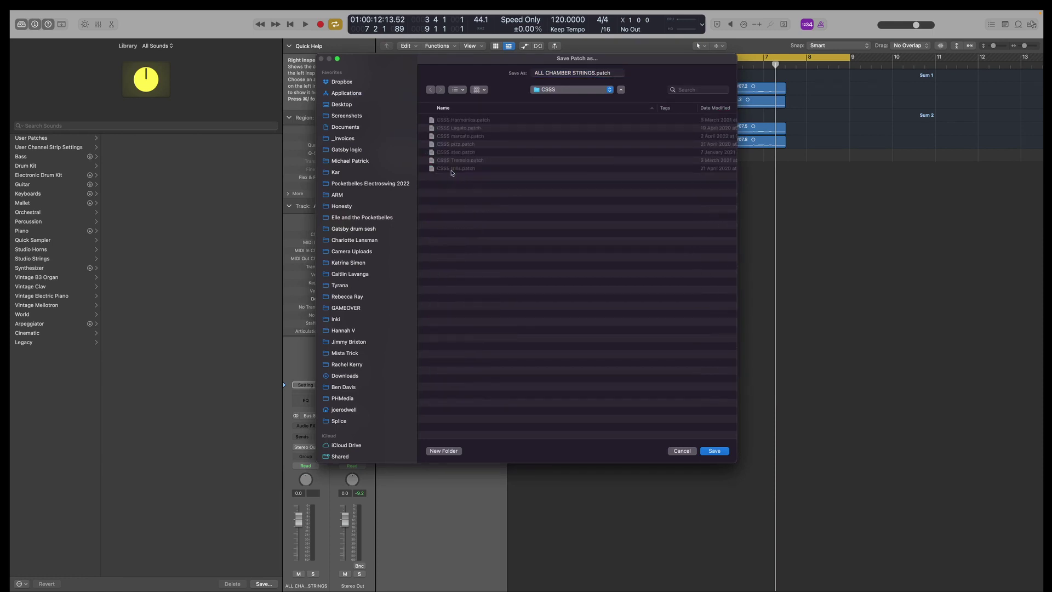
left_click(542, 90)
left_click(550, 100)
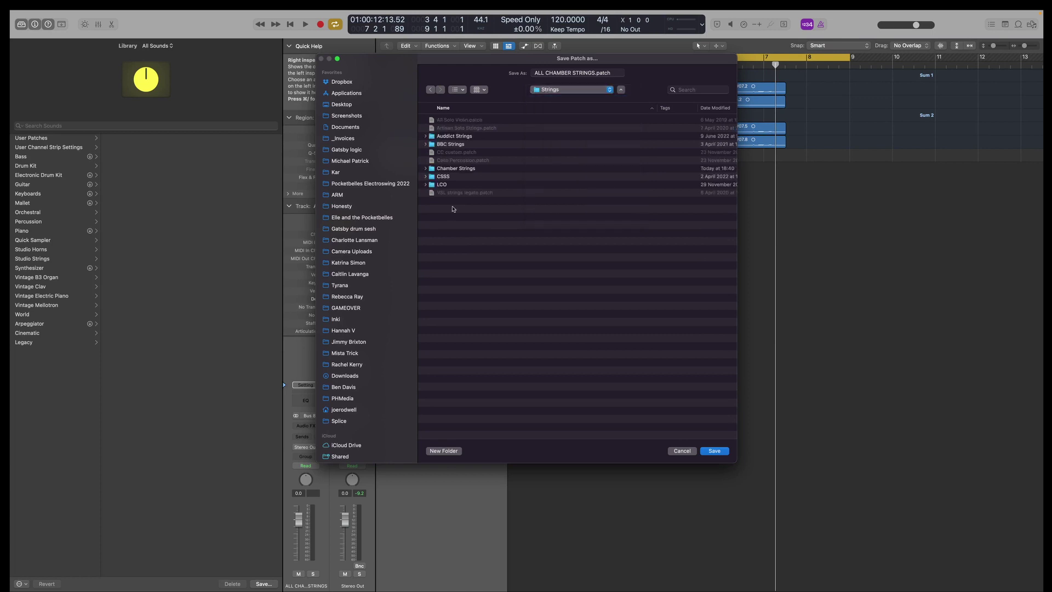
double_click(460, 168)
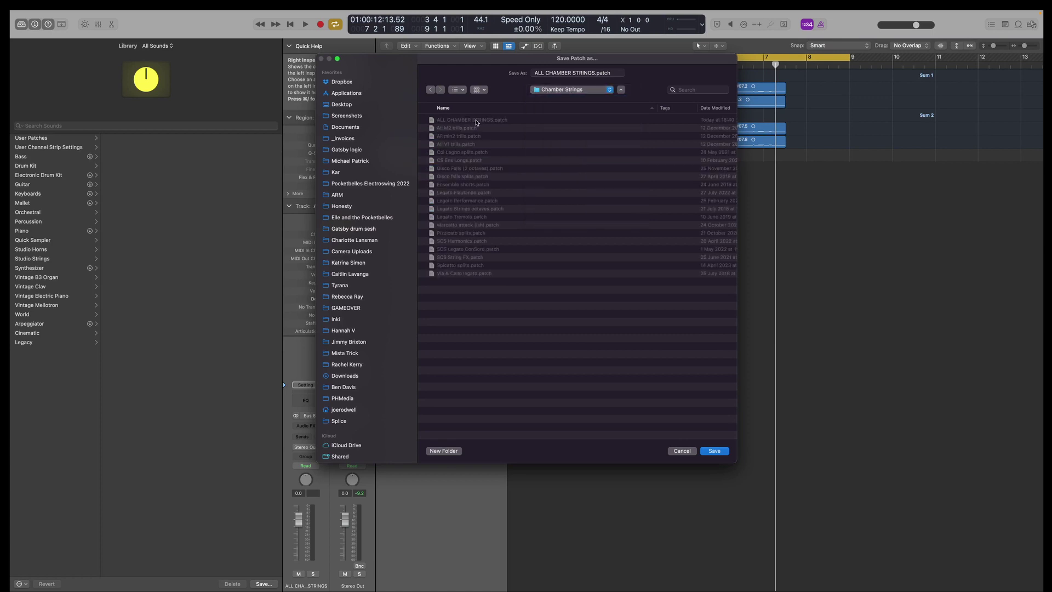
key("Return")
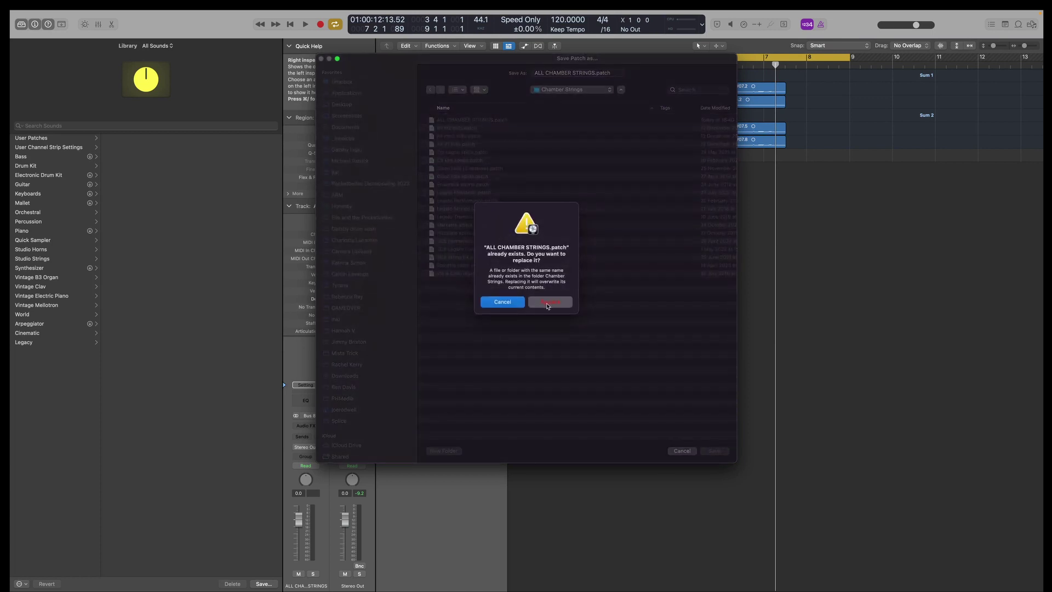
left_click(549, 303)
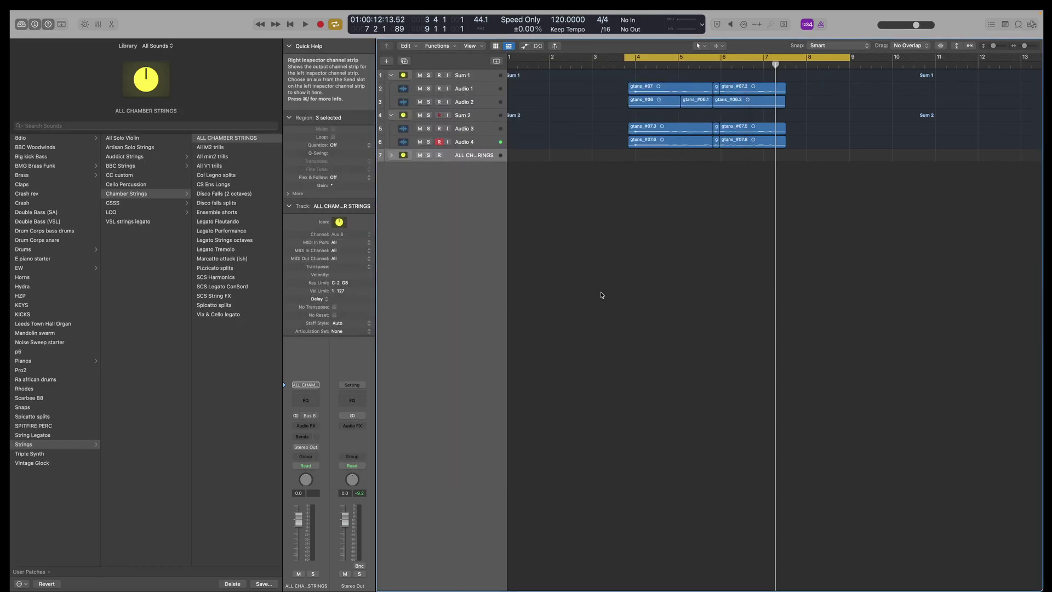
- Add a software instrument track and load the ALL CHAMBER STRINGS user patch from the Chamber Strings category of Strings
key("alt+super+s")
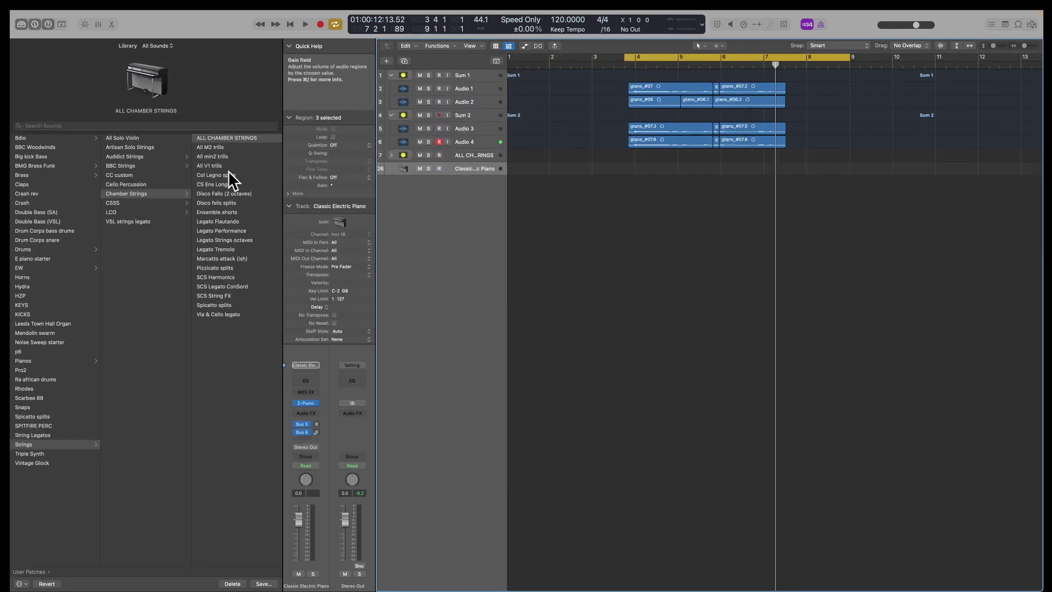
left_click(78, 141)
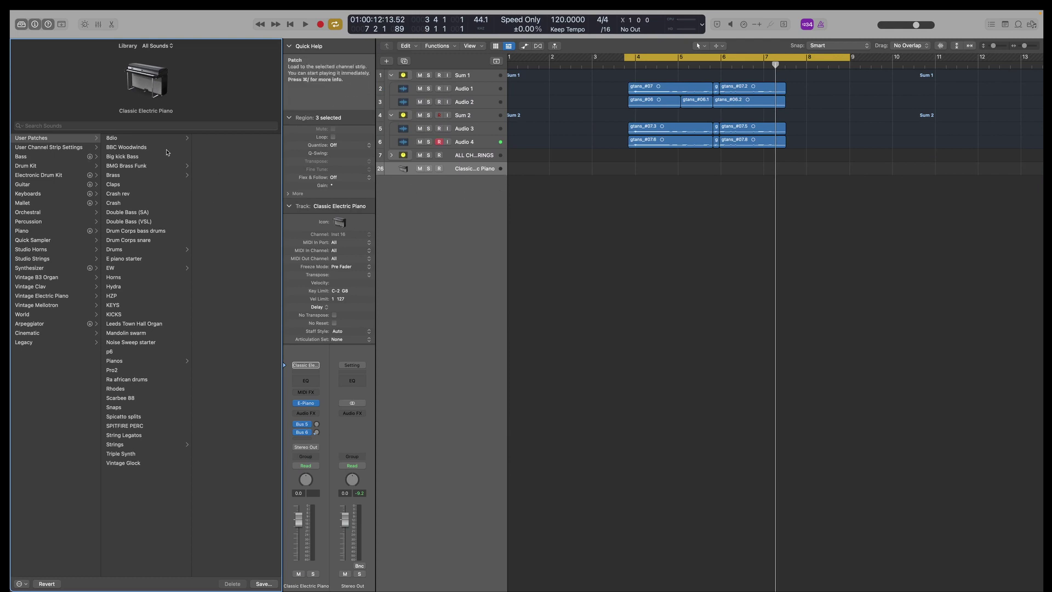
left_click(159, 445)
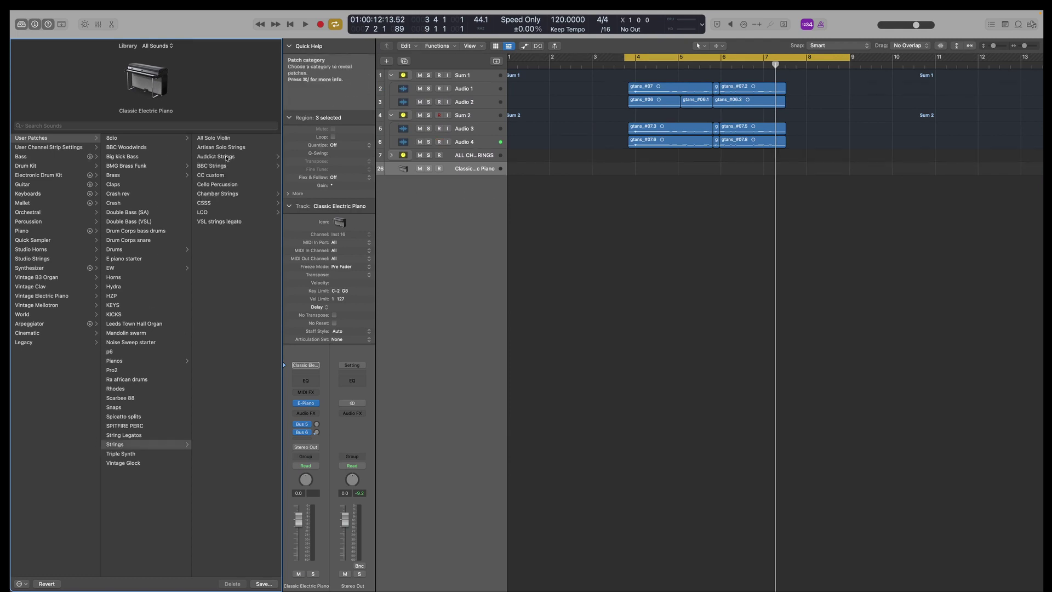
left_click(227, 194)
left_click(236, 140)
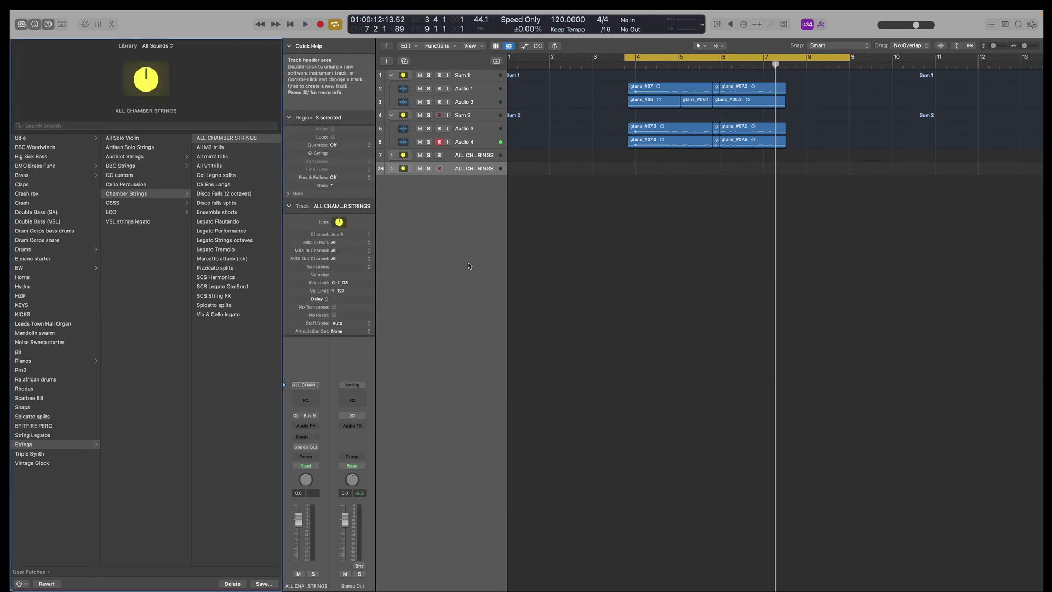
- Expand the newly loaded ALL CHAMBER STRINGS stack and its three nested stacks to examine all their subtracks
left_click(391, 169)
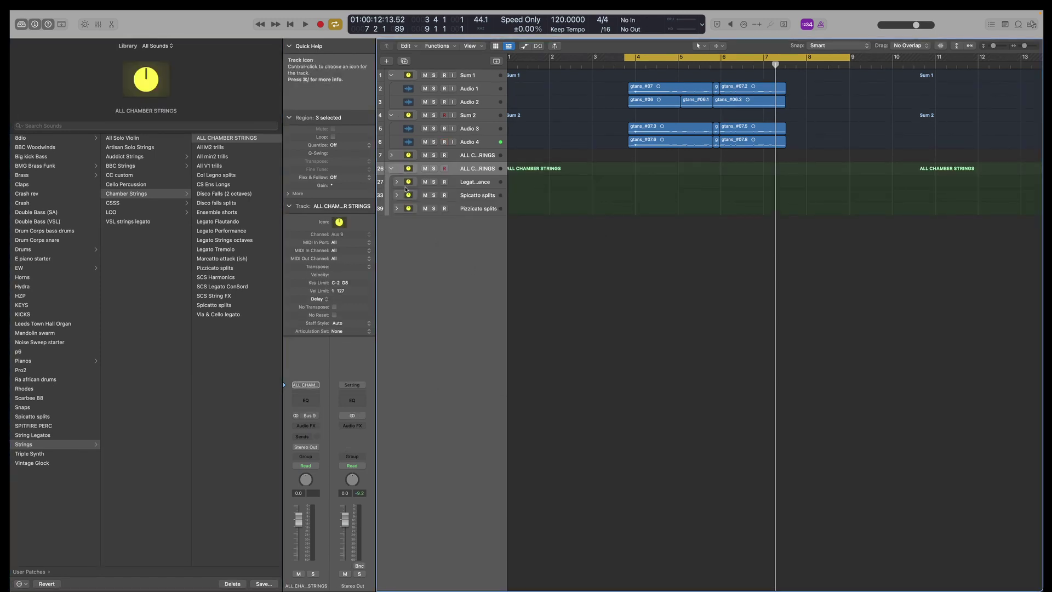
left_click(396, 262)
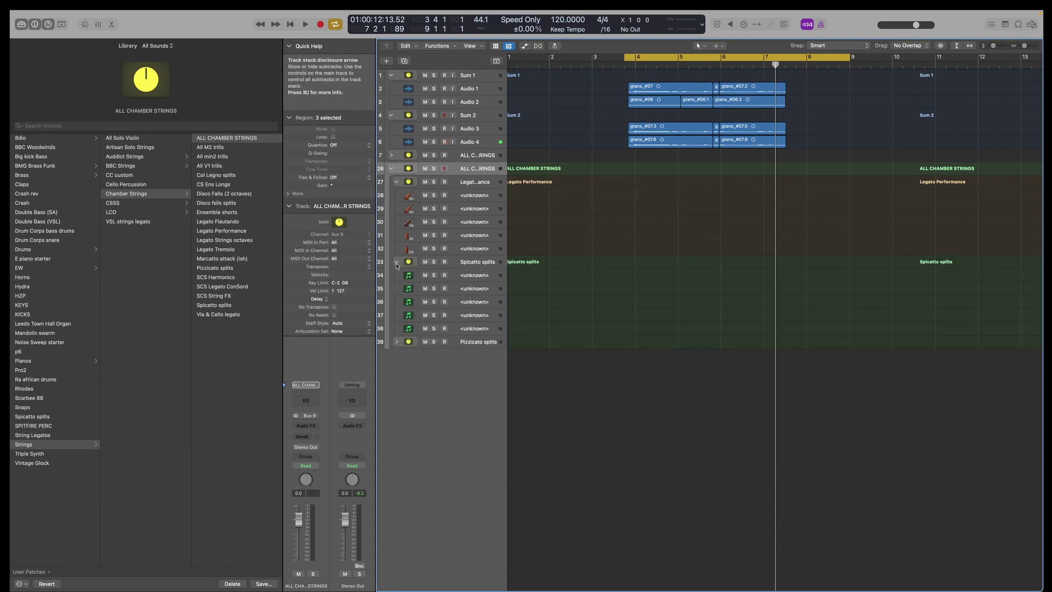
left_click(396, 343)
key("super+Up")
key("super+Up")
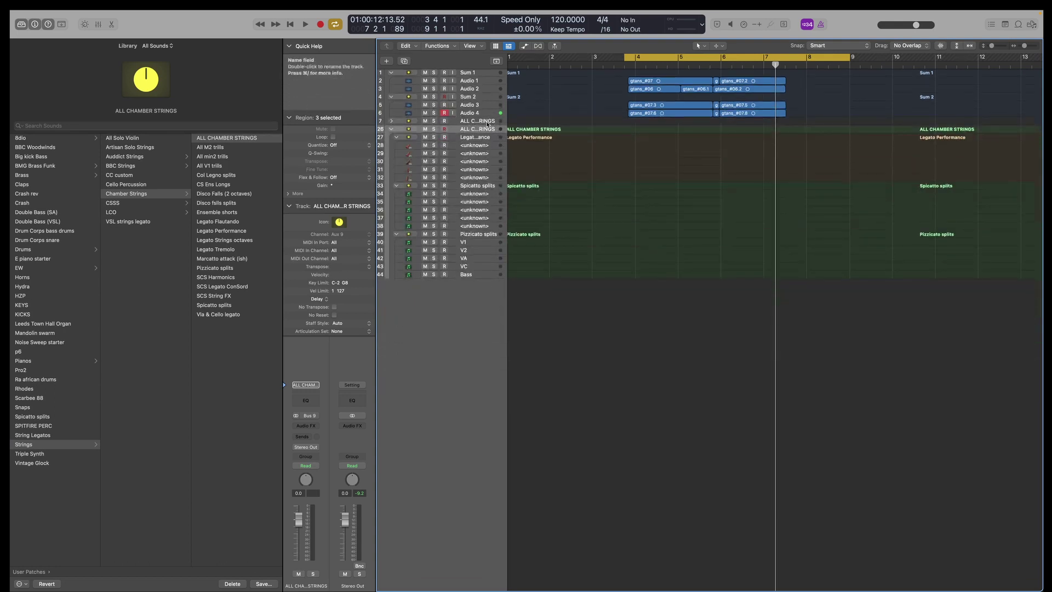
- Delete the original collapsed ALL CHAMBER STRINGS stack, keeping the copy loaded from the saved patch
left_click(484, 122)
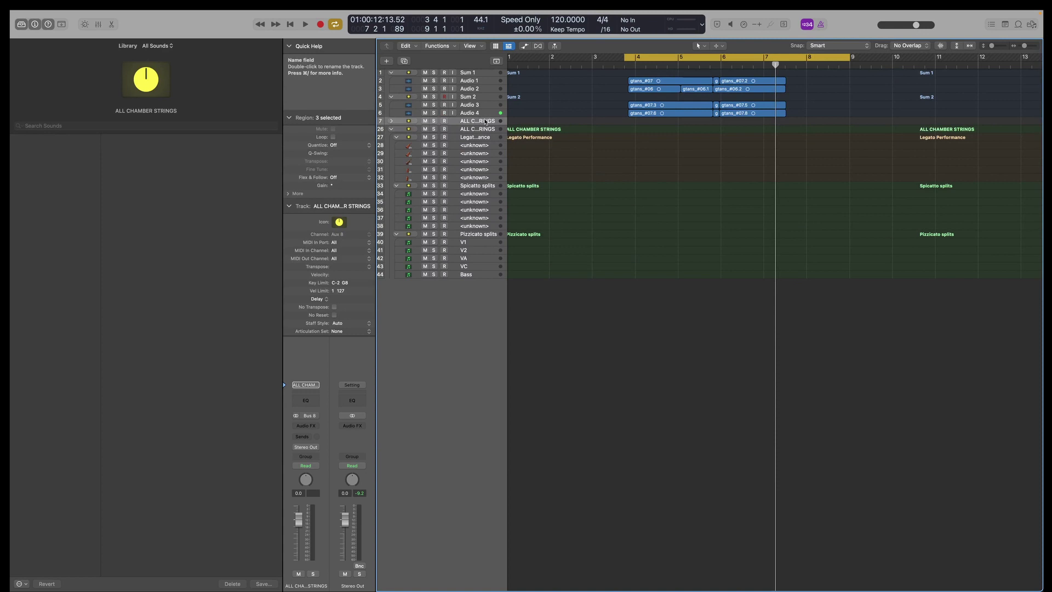
key("super+BackSpace")
scroll(403, 129, "up", 3)
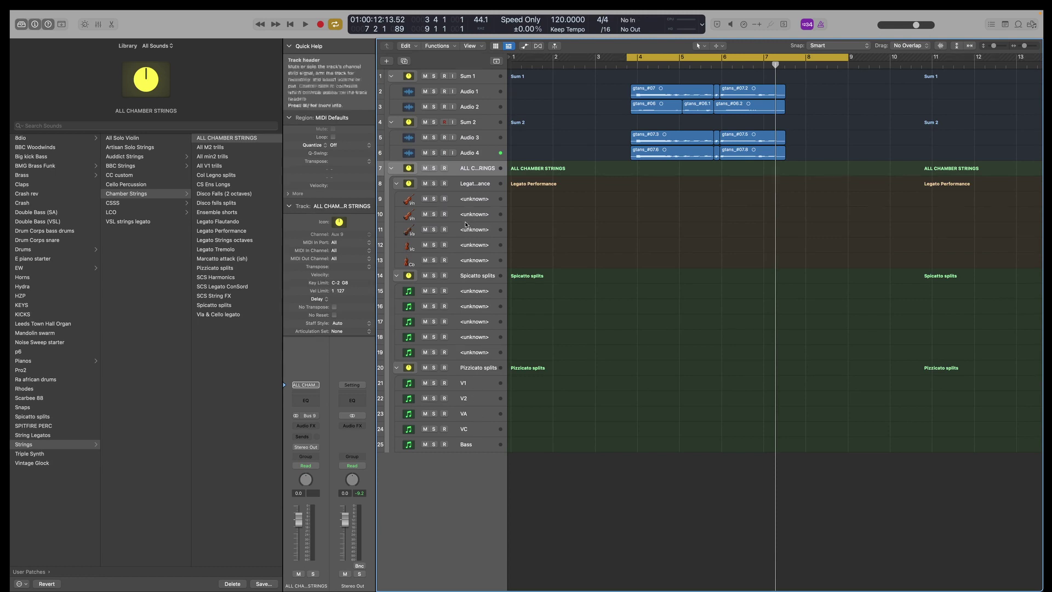
- Collapse and reopen the ALL CHAMBER STRINGS stack, and examine the Legato Performance main track and the parent track
left_click(391, 168)
left_click(390, 169)
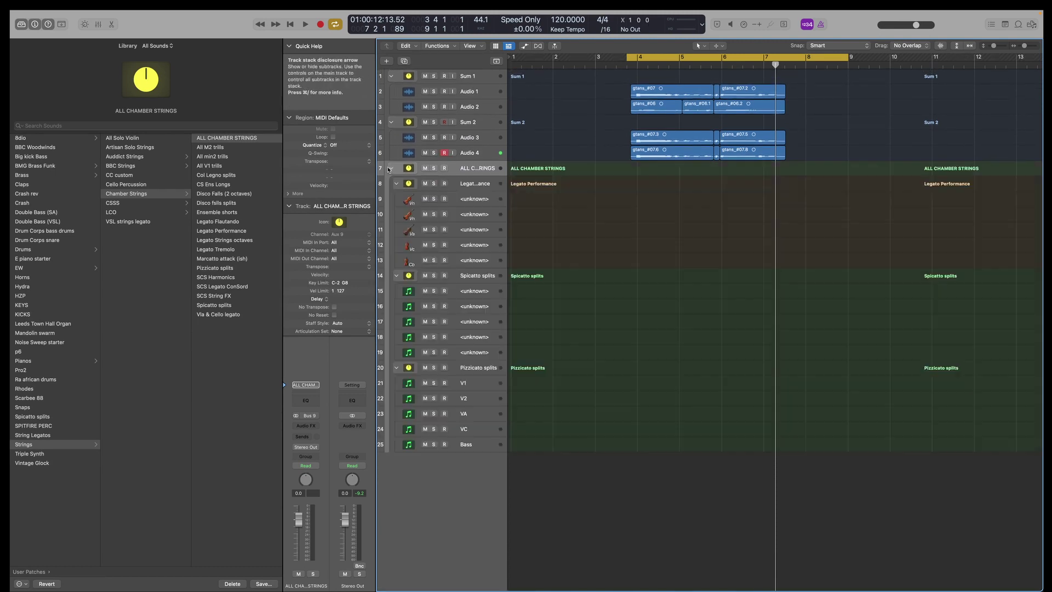
left_click(454, 189)
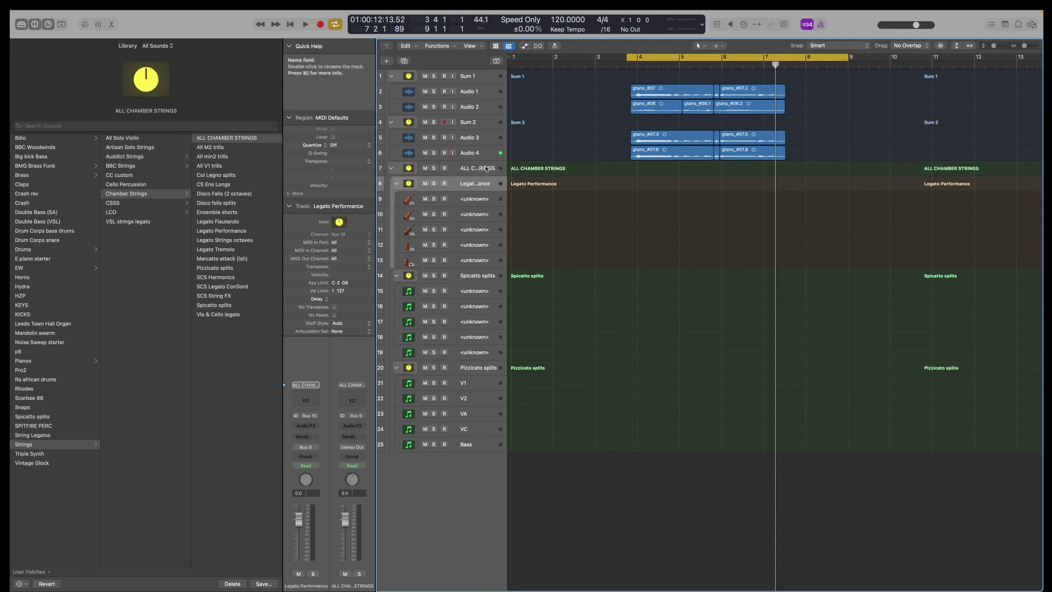
left_click(486, 168)
- Collapse the Legato Performance, Spicatto splits and Pizzicato splits stacks inside ALL CHAMBER STRINGS
left_click(397, 184)
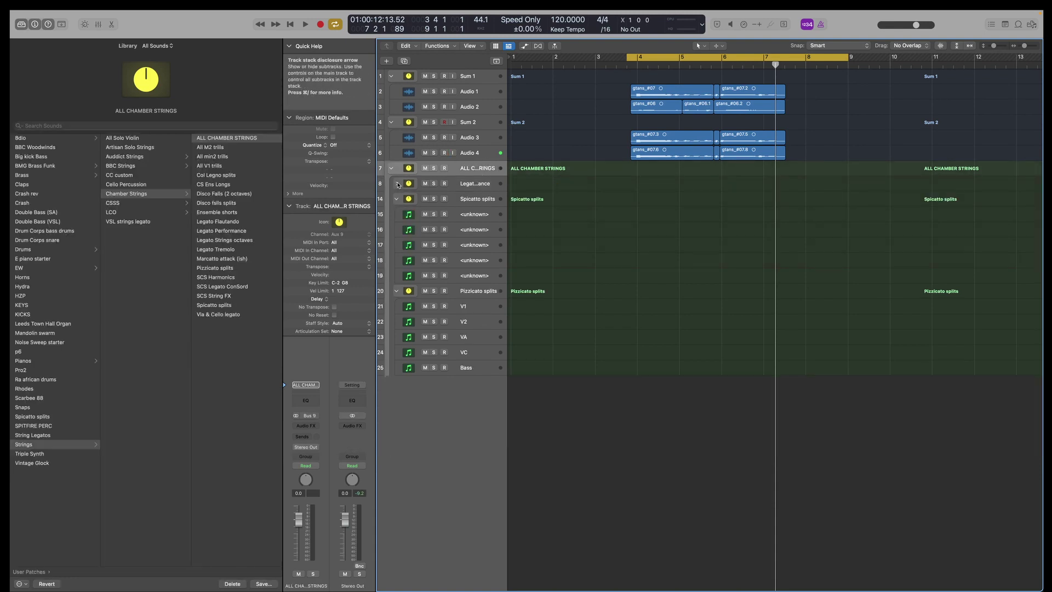
left_click(396, 199)
left_click(396, 214)
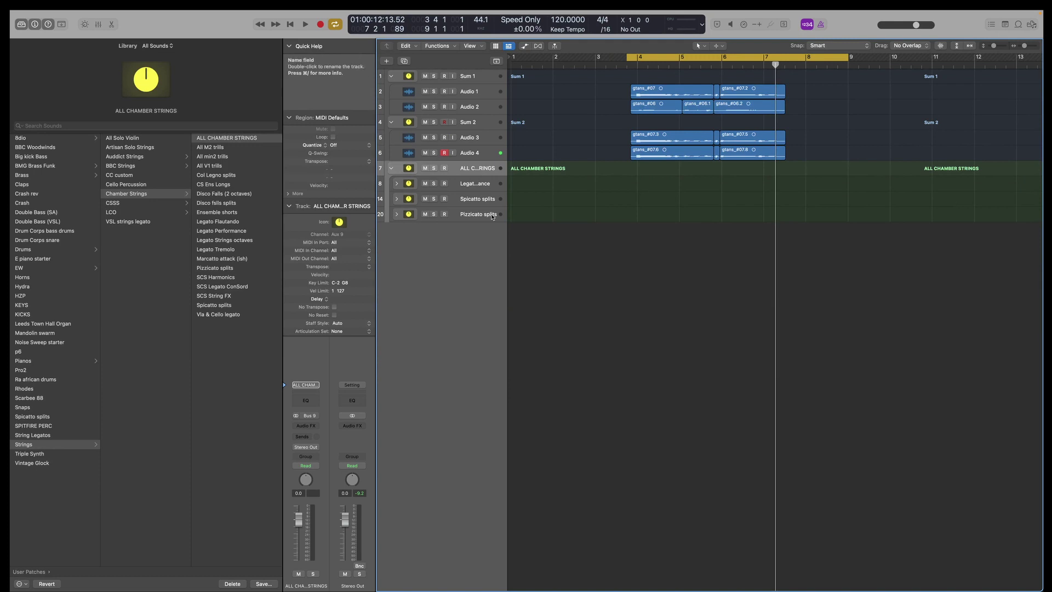
- Lower the volume of the ALL CHAMBER STRINGS parent track to -2.0 dB
left_click(488, 209)
left_click_drag(484, 175, 487, 236)
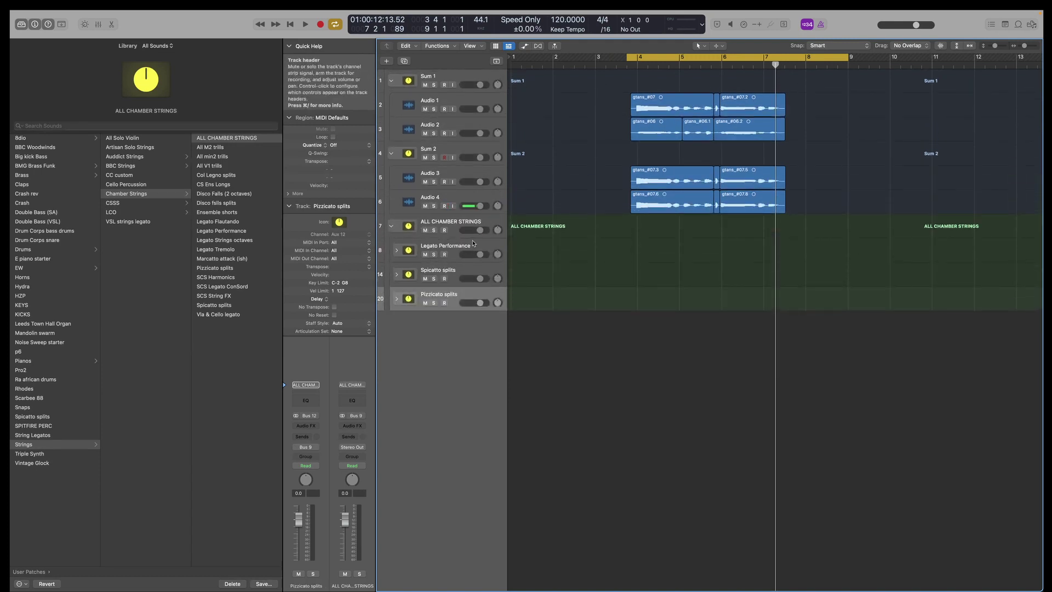
left_click(457, 219)
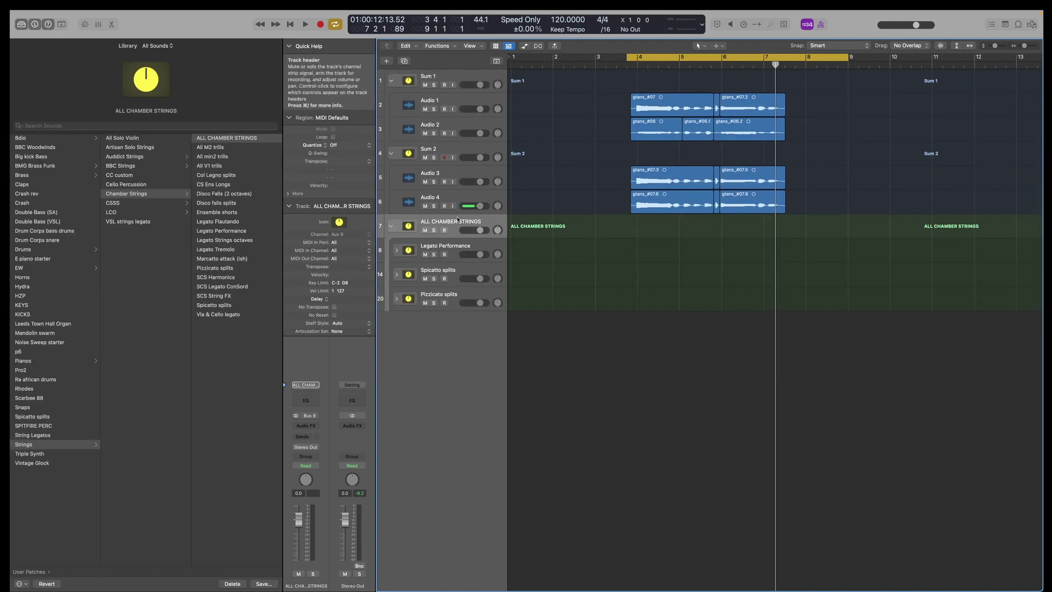
mouse_move(298, 518)
left_mouse_down()
mouse_move(298, 553)
mouse_move(299, 525)
left_mouse_up()
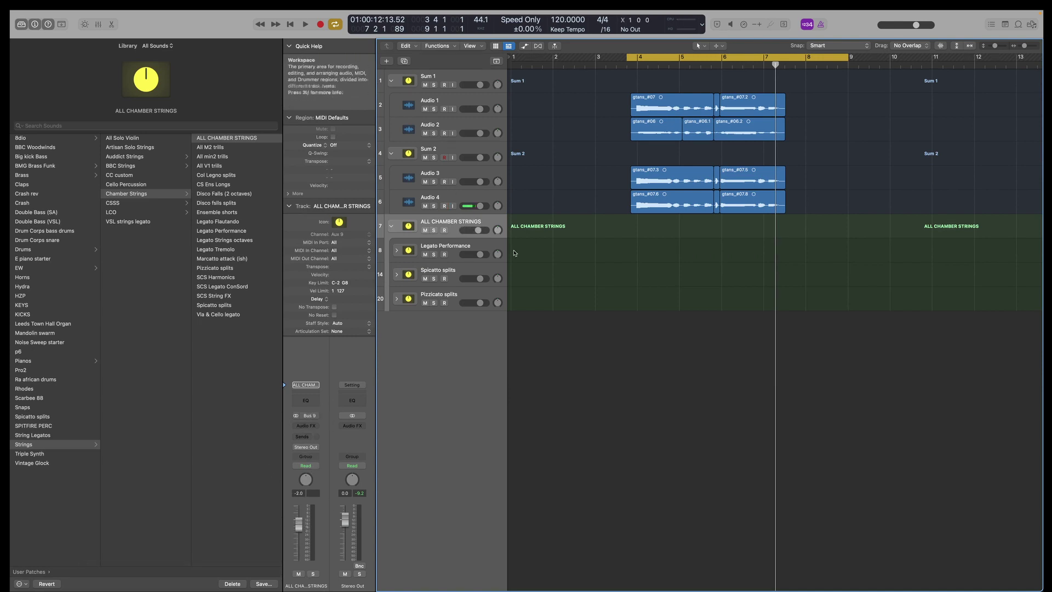
- Disarm recording on Audio 4, and record-enable the ALL CHAMBER STRINGS parent track with only that track selected
scroll(514, 253, "up", 3)
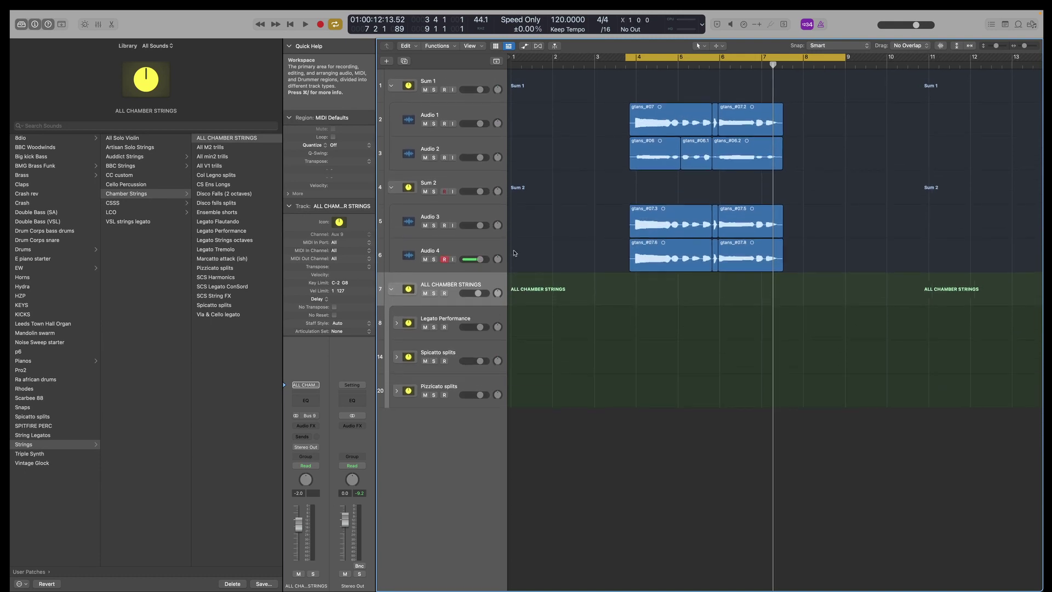
left_click(444, 259)
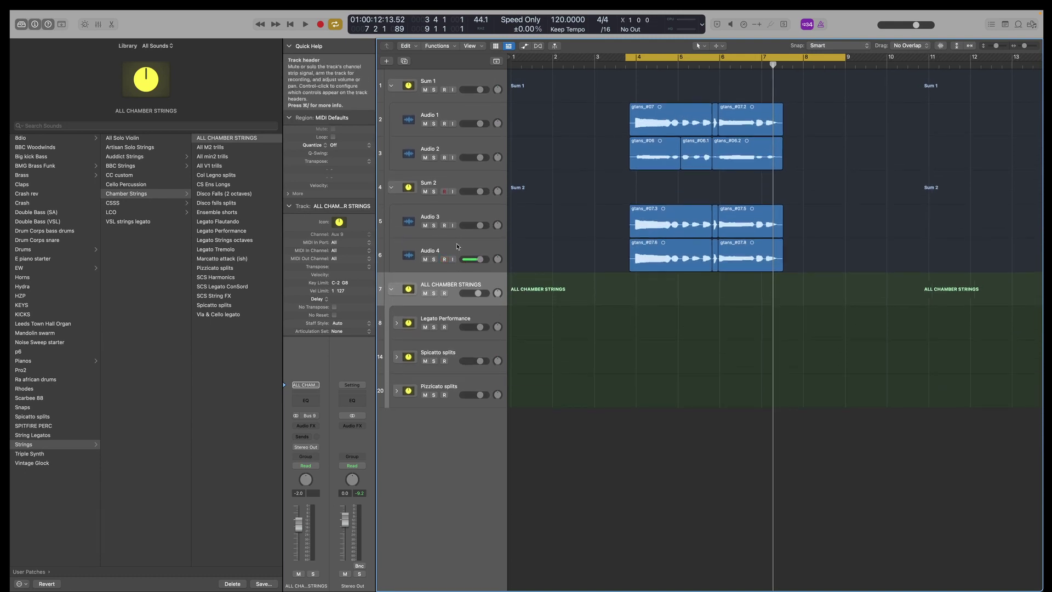
left_click(443, 260)
left_click(444, 293)
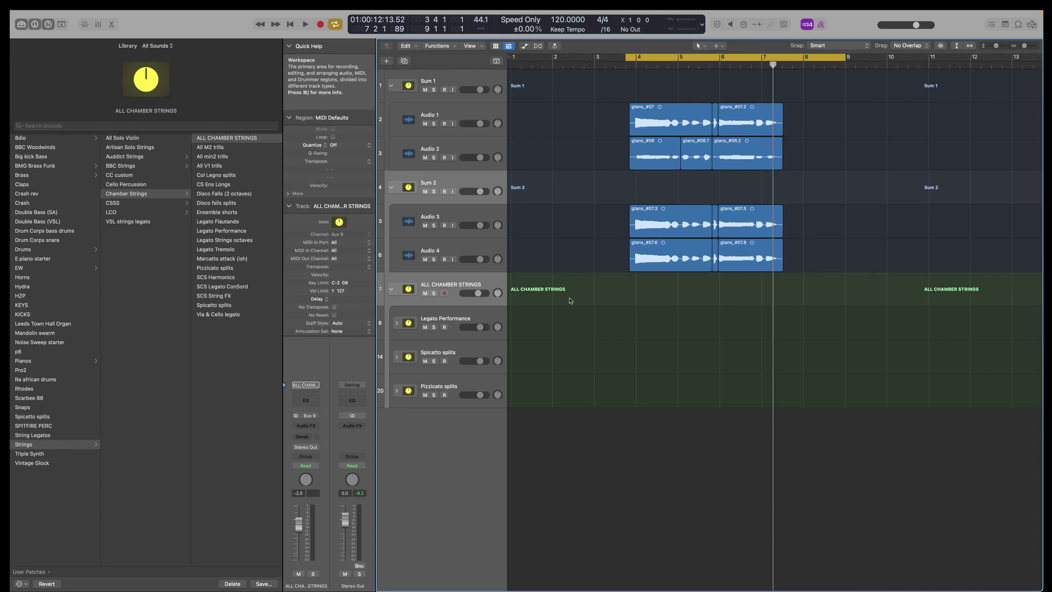
left_click(476, 282)
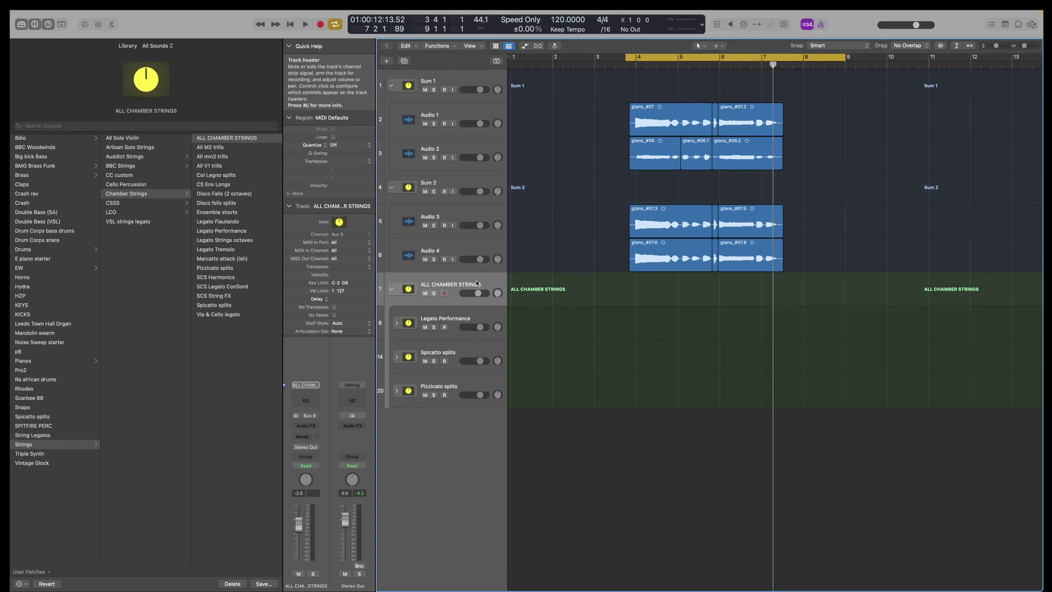
scroll(476, 283, "up", 1)
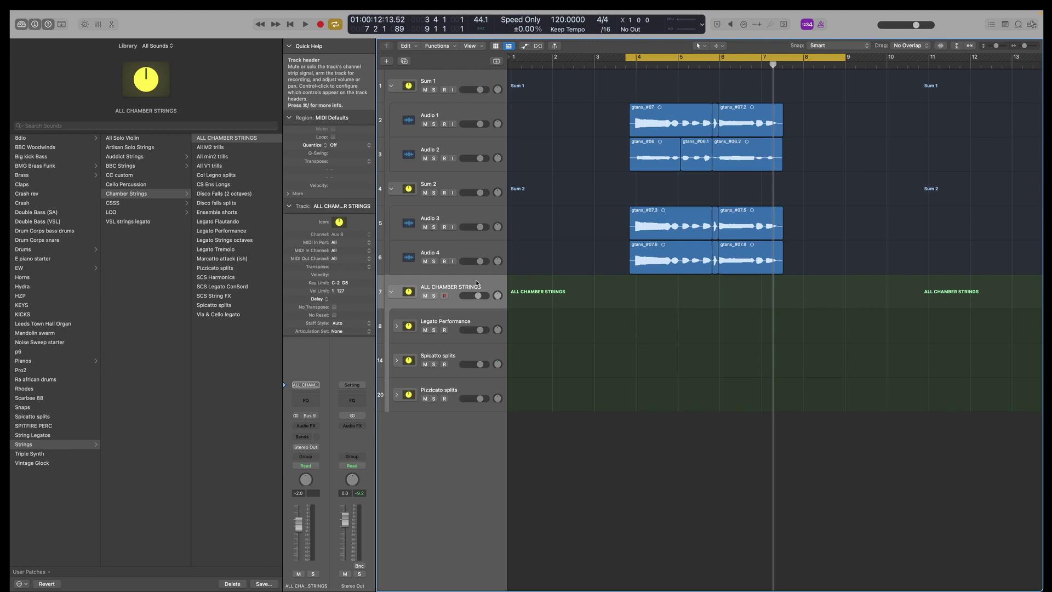